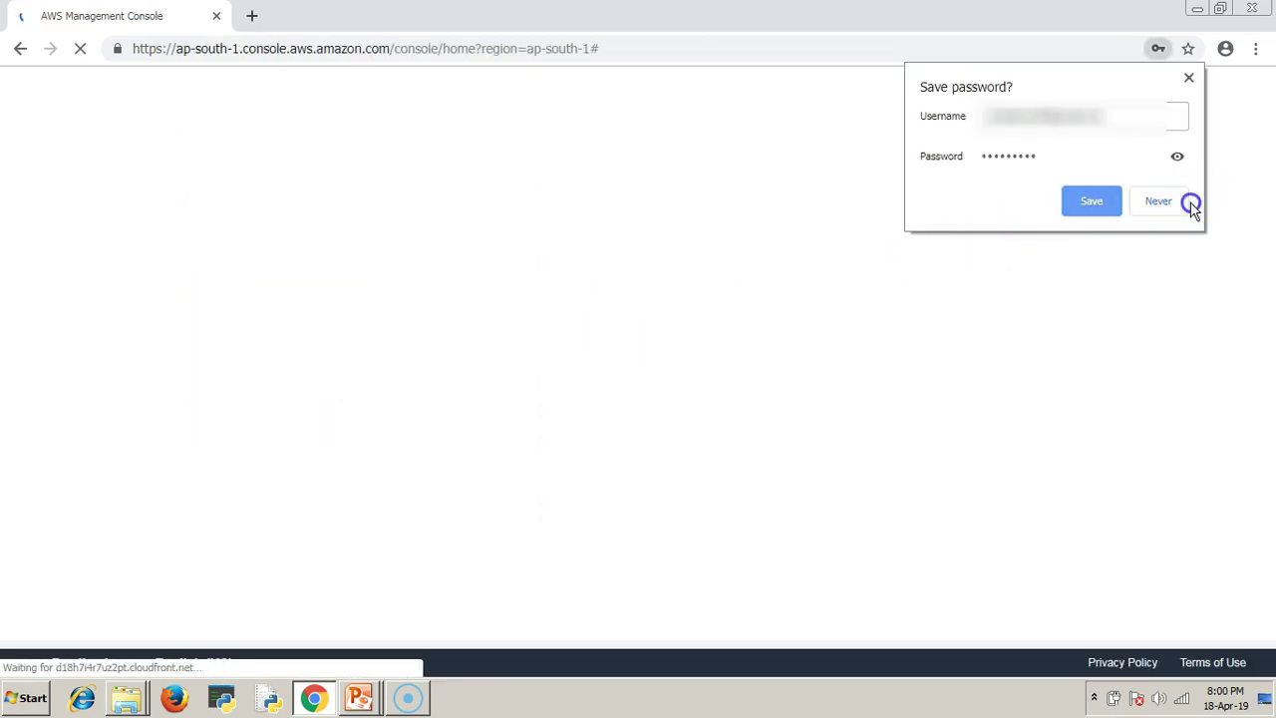
- Decline saving the login password, open the EC2 service and start launching a new instance
{"action": "left_click", "coordinate": [1168, 204]}
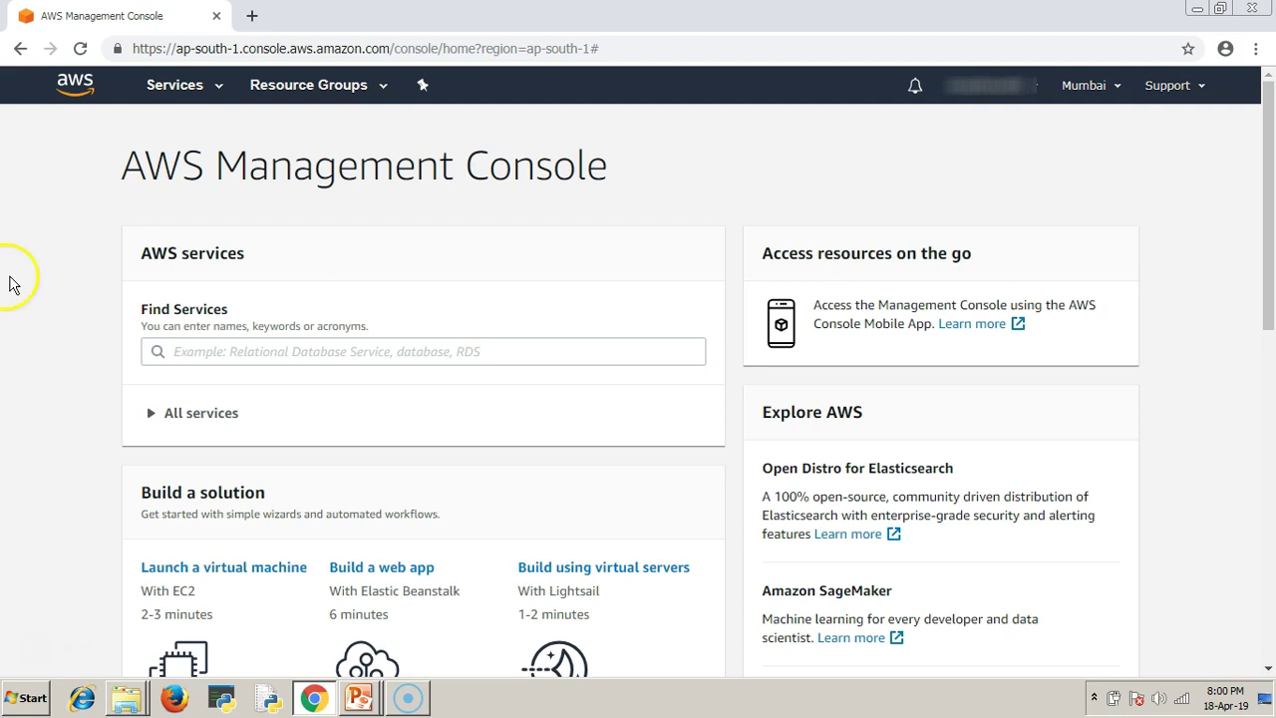
{"action": "left_click", "coordinate": [206, 88]}
{"action": "left_click", "coordinate": [292, 233]}
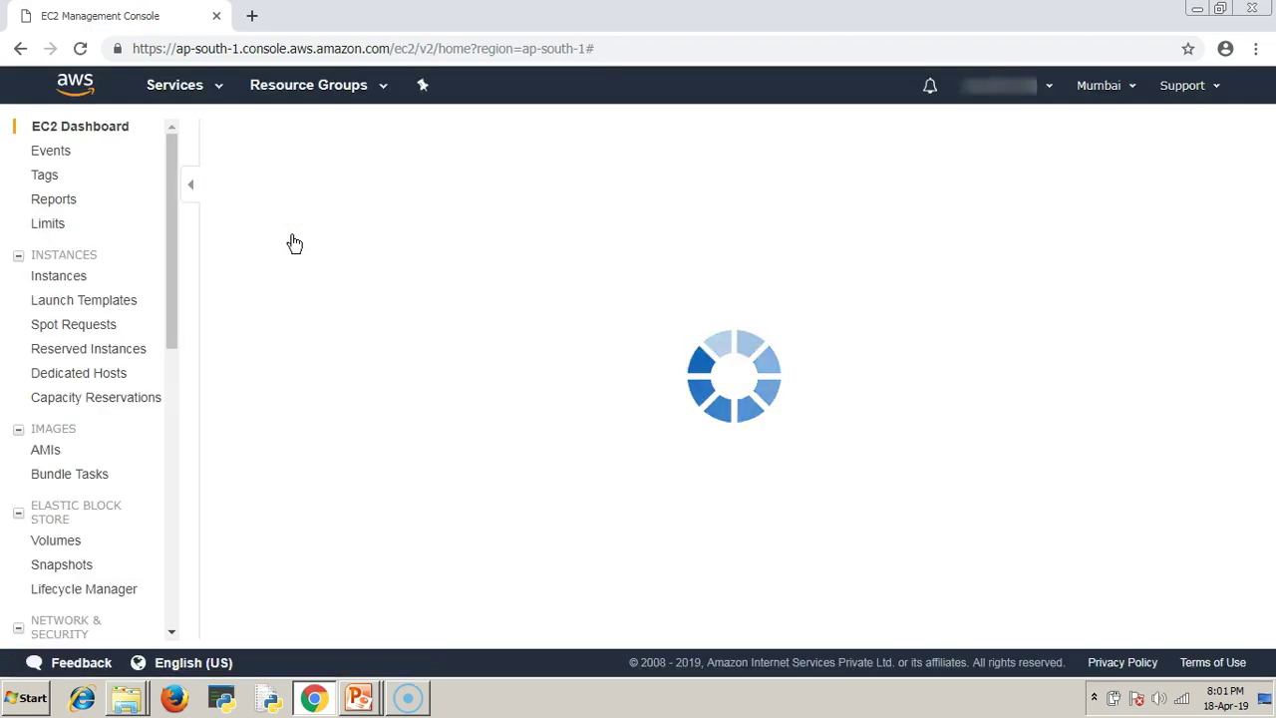
{"action": "left_click", "coordinate": [262, 468]}
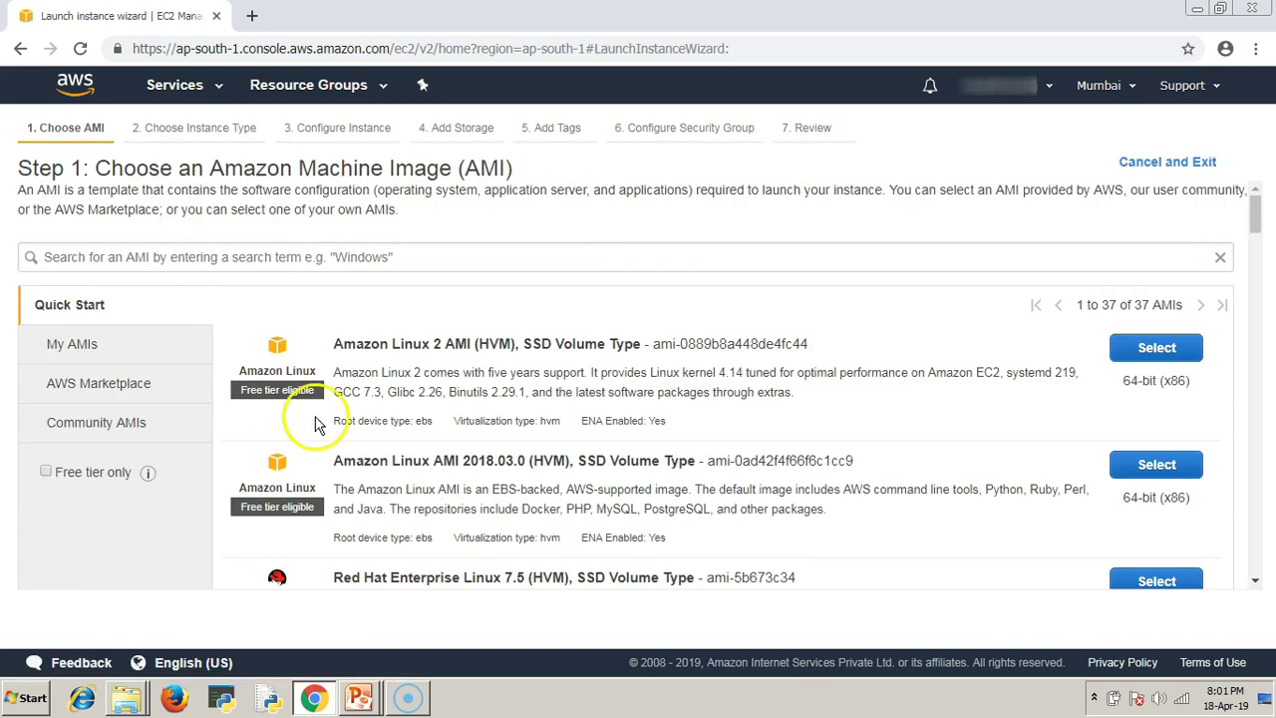
- Look through the available machine images and select Amazon Linux 2 AMI (HVM), SSD Volume Type
{"action": "scroll", "coordinate": [354, 257], "scroll_direction": "down", "scroll_amount": 2}
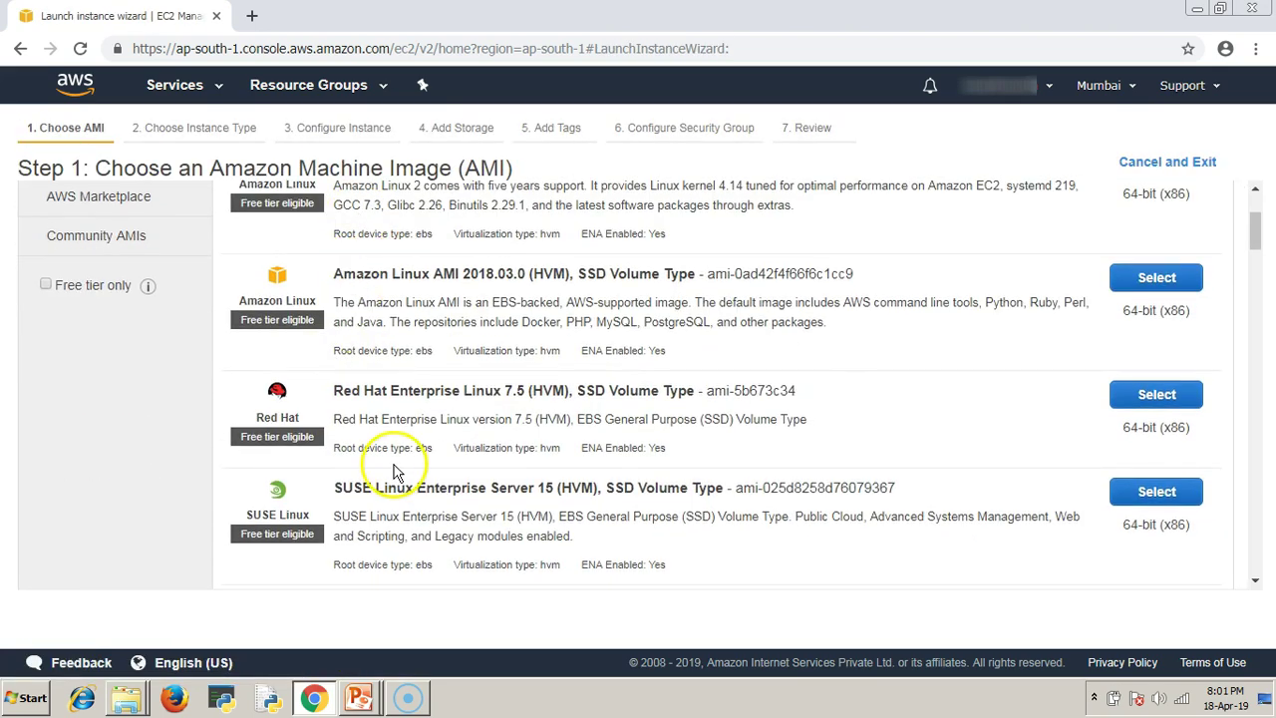
{"action": "scroll", "coordinate": [397, 472], "scroll_direction": "down", "scroll_amount": 2}
{"action": "scroll", "coordinate": [396, 465], "scroll_direction": "up", "scroll_amount": 4}
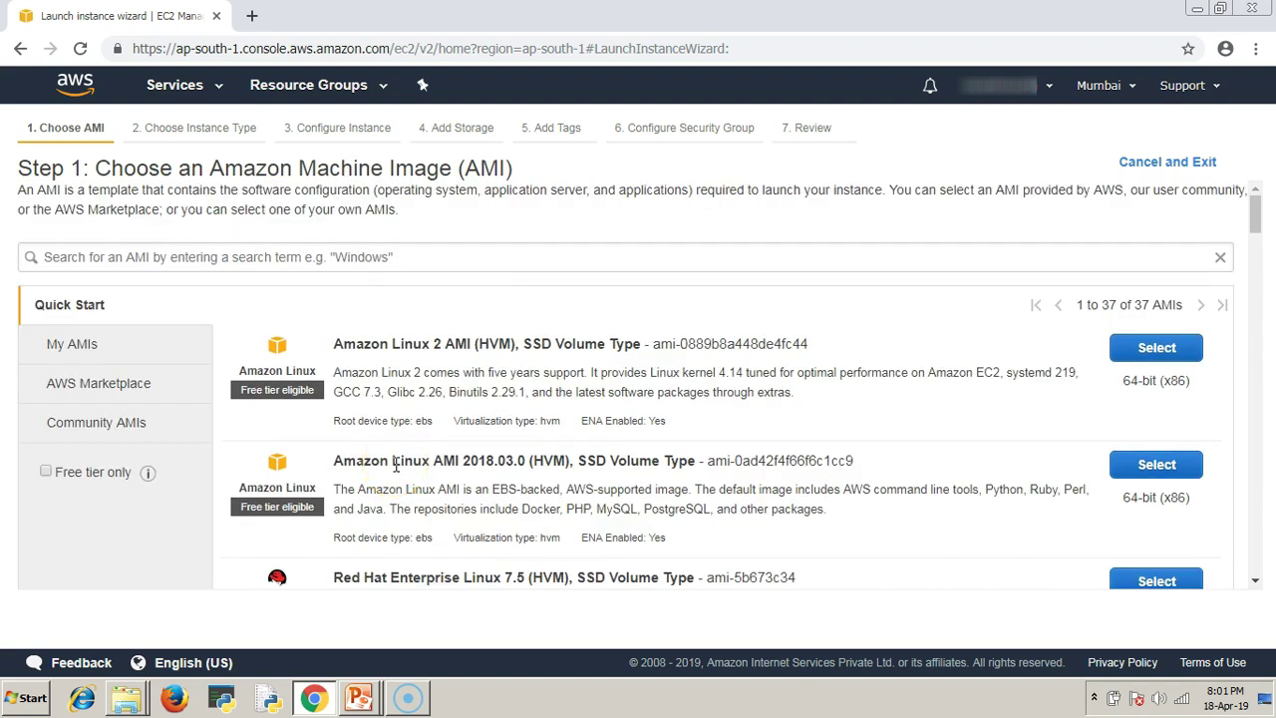
{"action": "left_click_drag", "start_coordinate": [334, 343], "coordinate": [468, 342]}
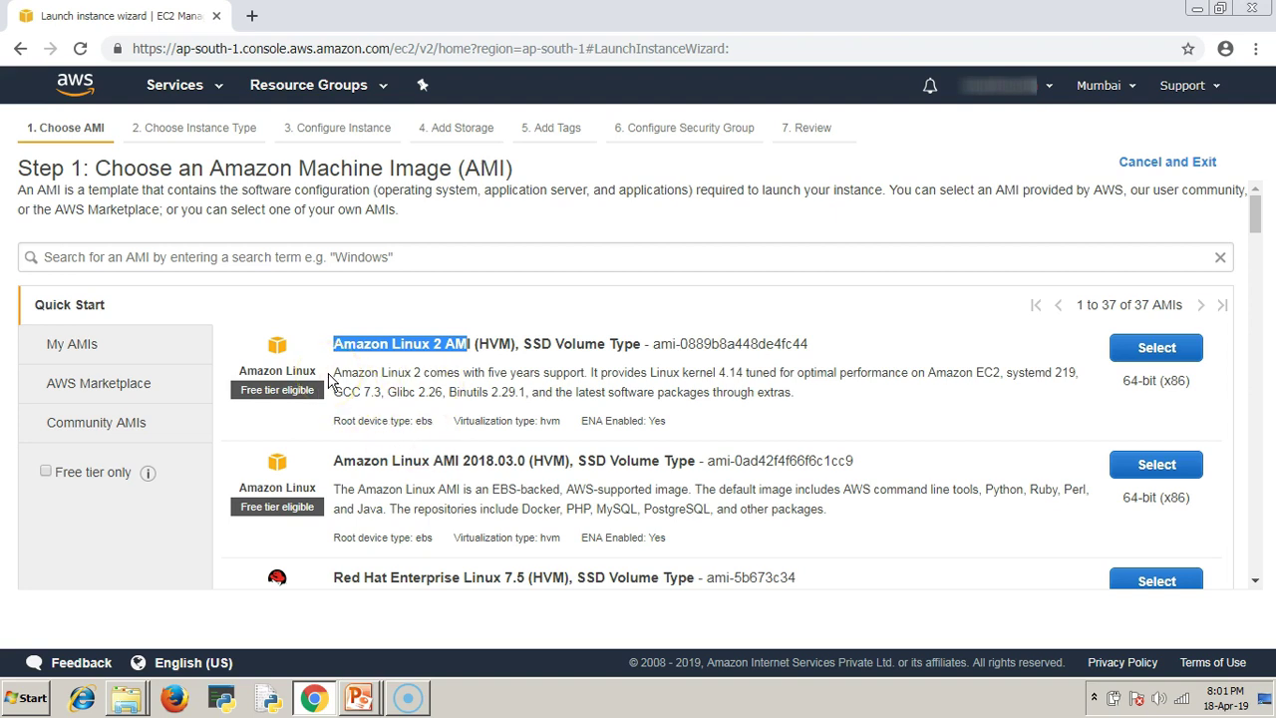
{"action": "left_click", "coordinate": [1172, 349]}
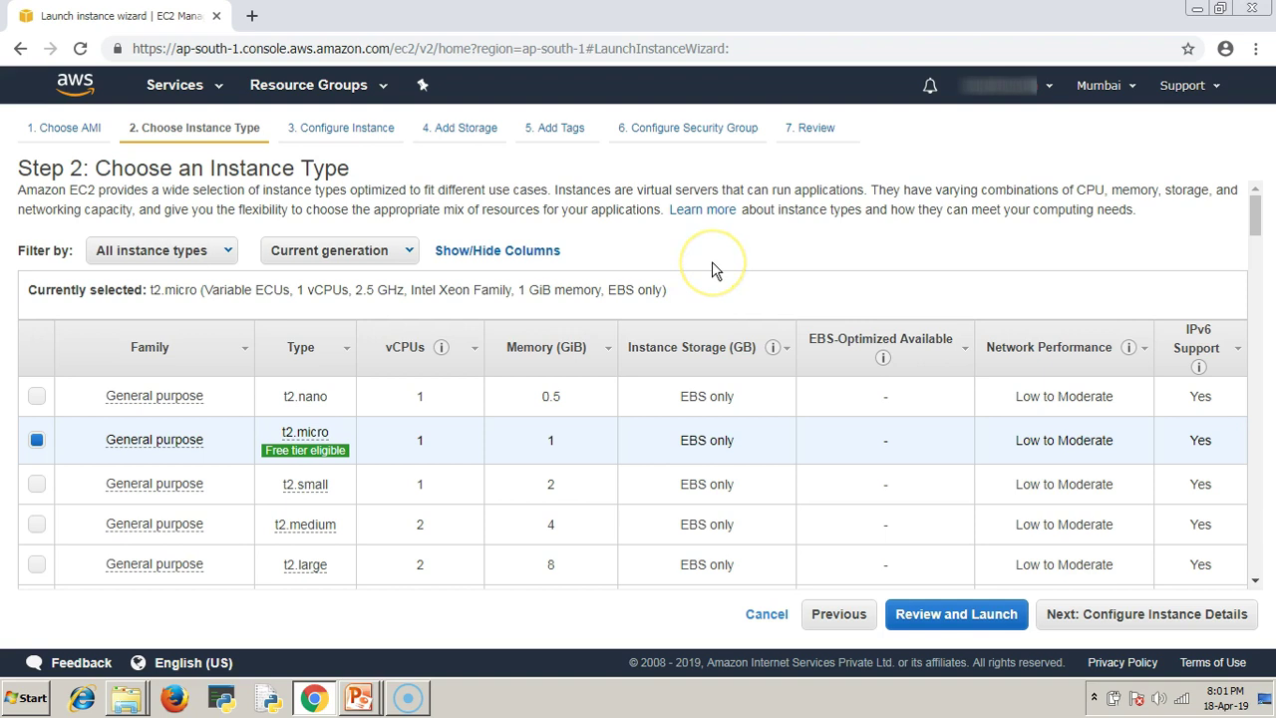
- Choose the free-tier-eligible t2.micro instance type and continue to the instance details
{"action": "left_click", "coordinate": [36, 446]}
{"action": "left_click", "coordinate": [289, 449]}
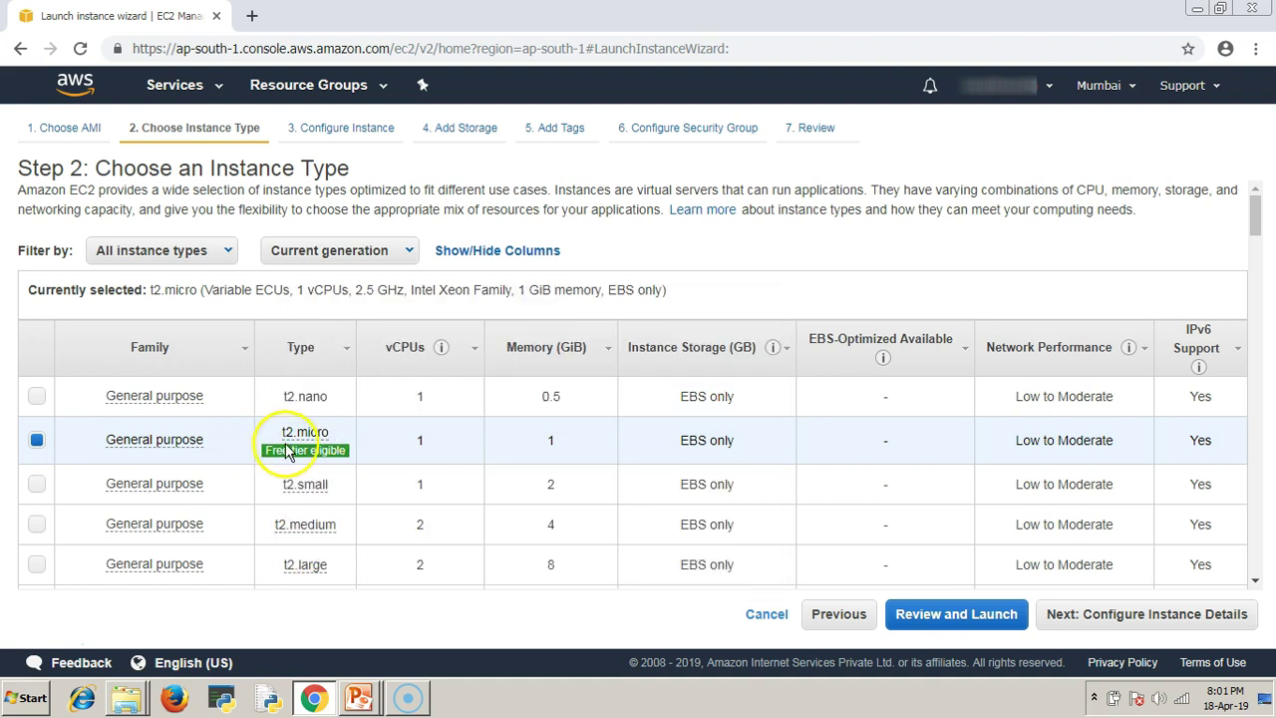
{"action": "left_click", "coordinate": [289, 451]}
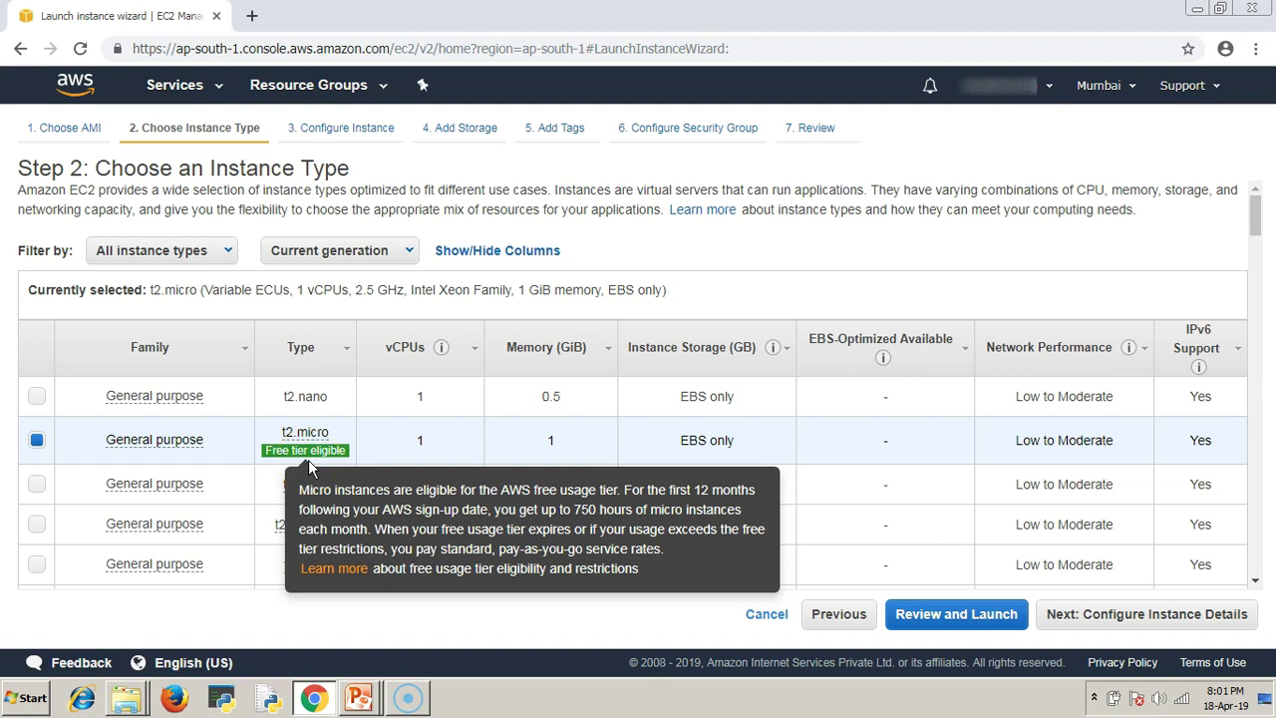
{"action": "mouse_move", "coordinate": [1256, 211]}
{"action": "left_mouse_down"}
{"action": "mouse_move", "coordinate": [1270, 558]}
{"action": "mouse_move", "coordinate": [1266, 204]}
{"action": "left_mouse_up"}
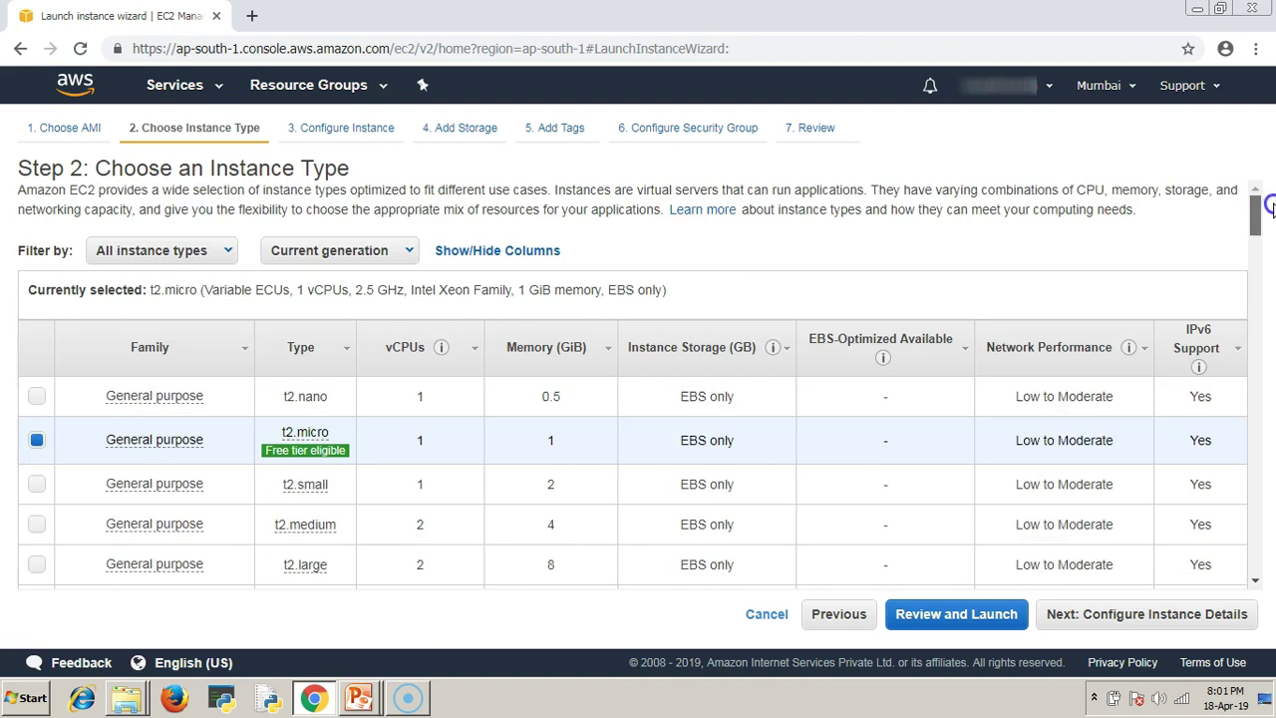
{"action": "left_click", "coordinate": [1157, 618]}
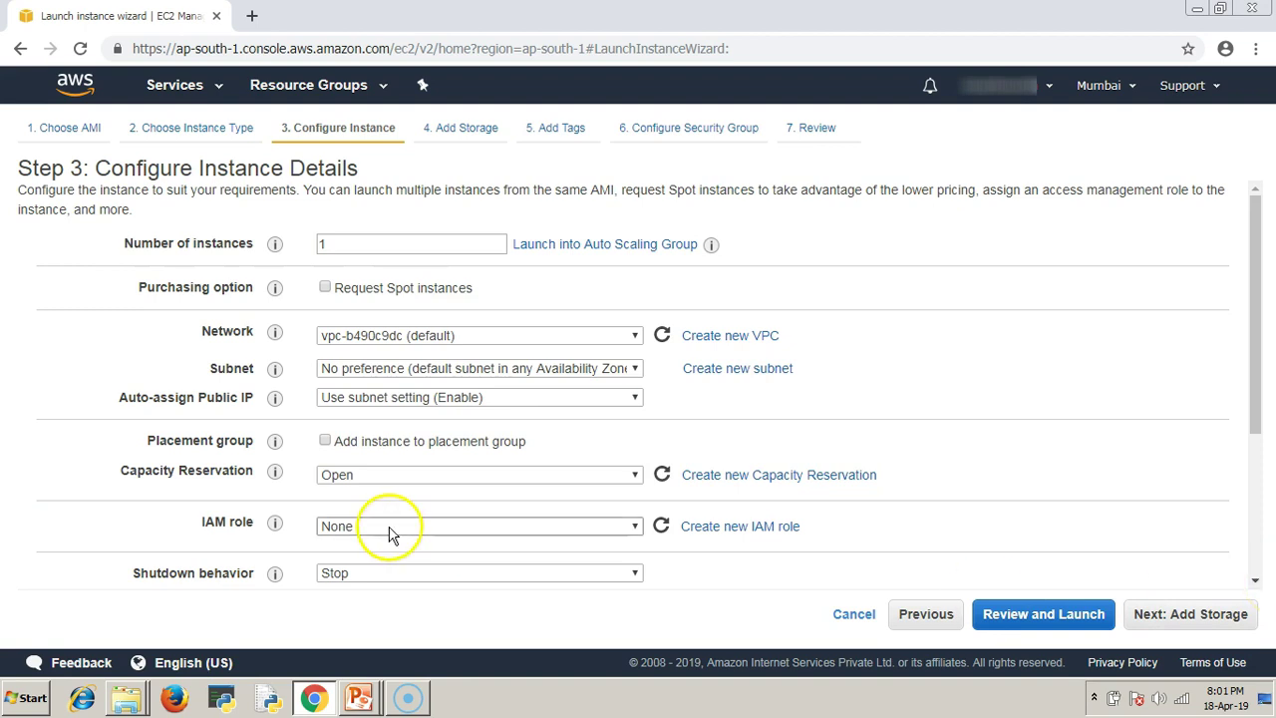
- Keep the default instance details and continue to the storage settings
{"action": "mouse_move", "coordinate": [269, 450]}
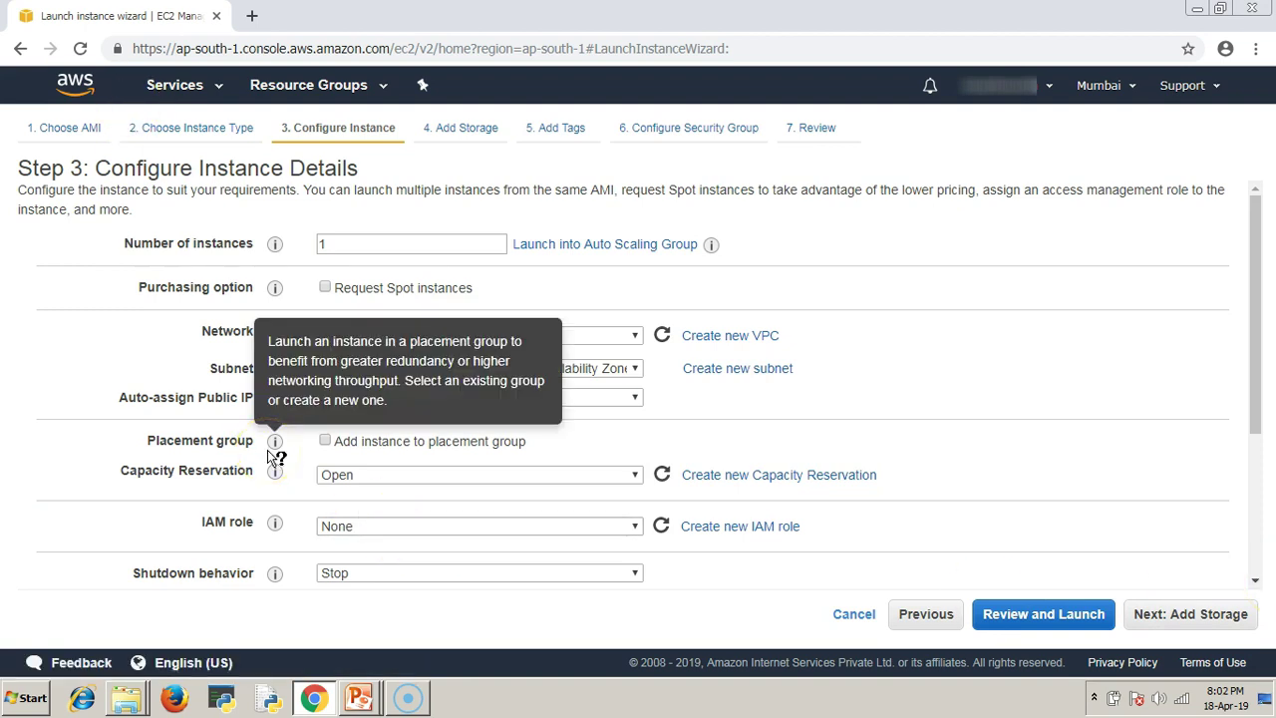
{"action": "left_click", "coordinate": [1028, 429]}
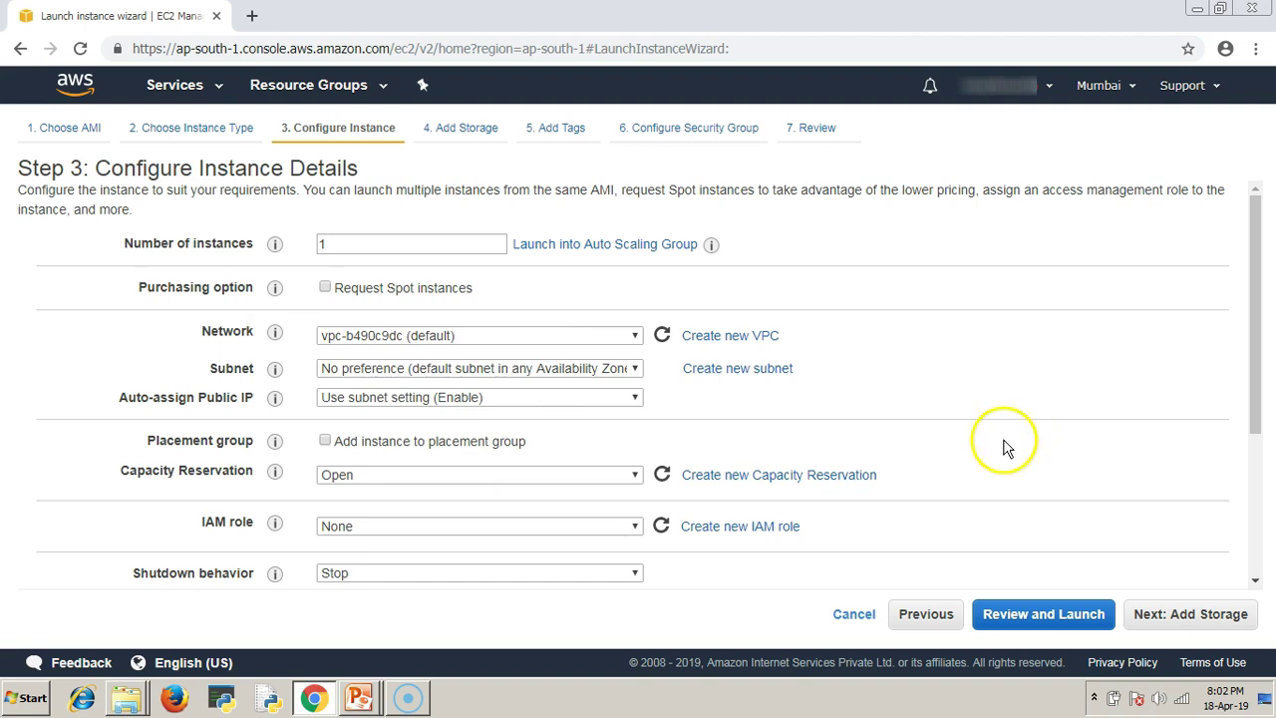
{"action": "left_click", "coordinate": [1163, 622]}
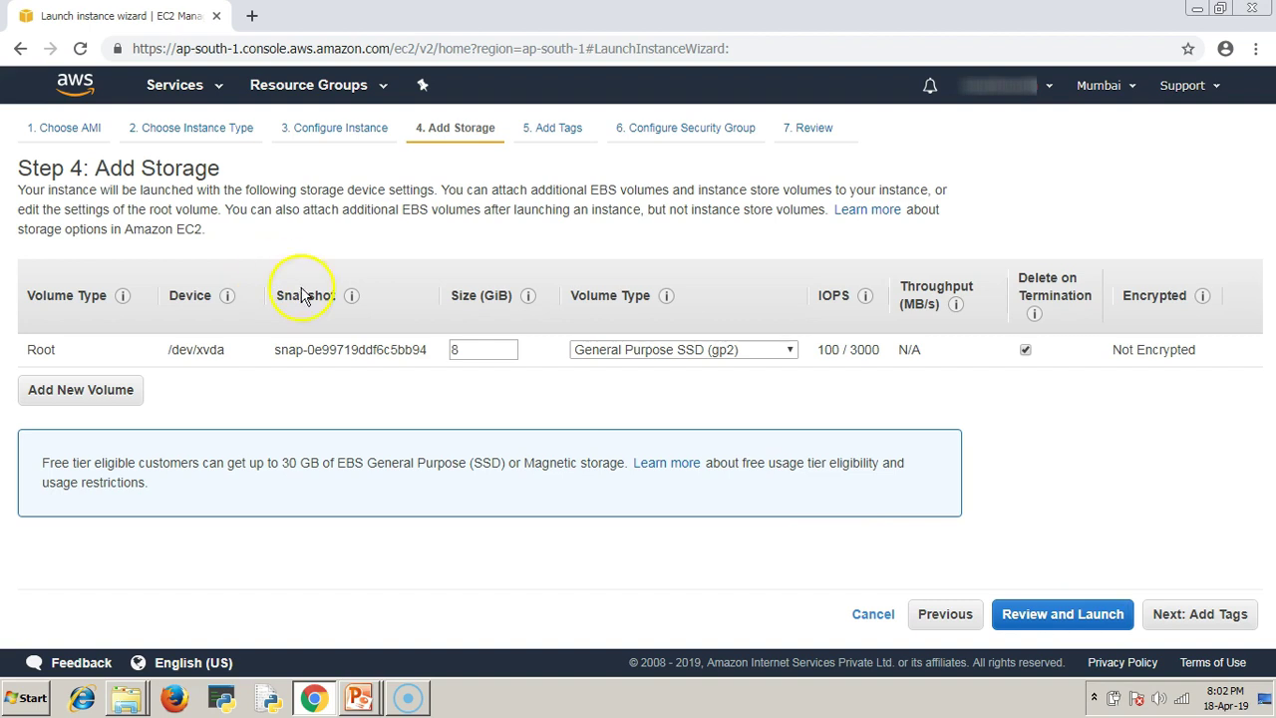
- Keep the root volume size at 8 GiB and continue without tags to the security group configuration
{"action": "left_click_drag", "start_coordinate": [488, 351], "coordinate": [427, 345]}
{"action": "left_click", "coordinate": [467, 354]}
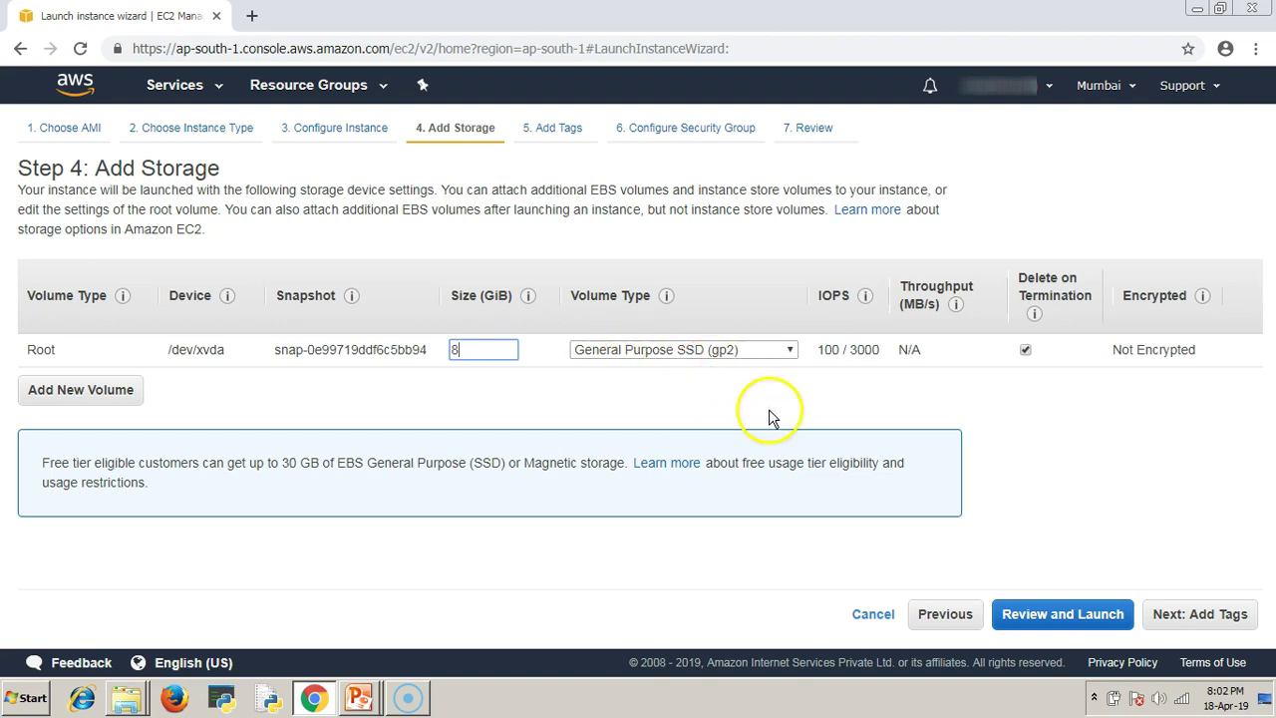
{"action": "left_click", "coordinate": [1211, 620]}
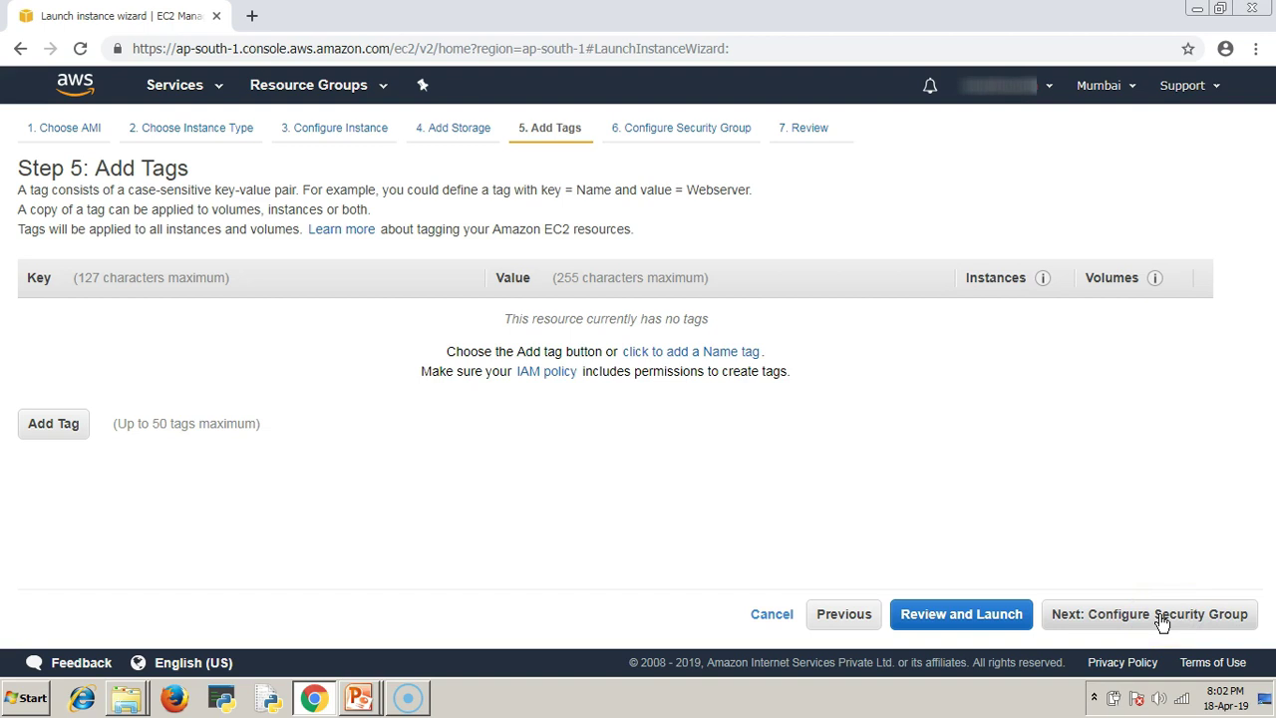
{"action": "left_click", "coordinate": [1159, 616]}
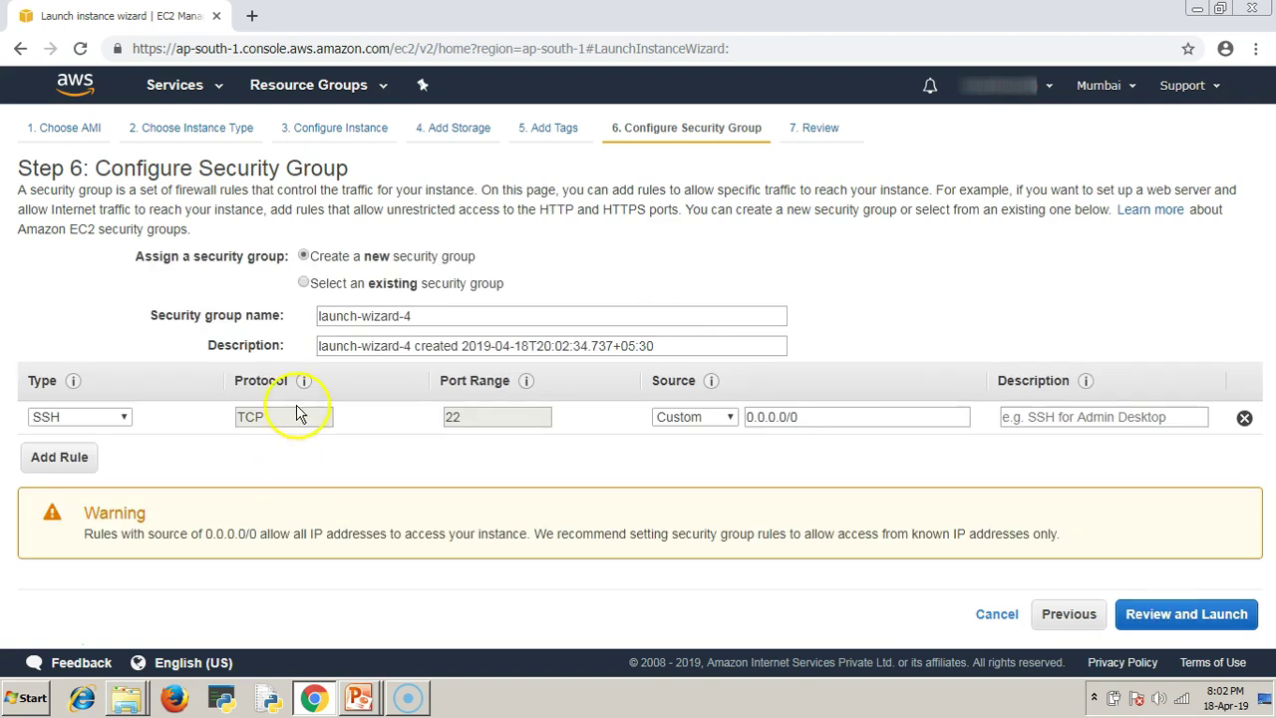
- Choose to create a new security group and name it launch-wizard-ssh
{"action": "left_click", "coordinate": [321, 290]}
{"action": "left_click", "coordinate": [314, 256]}
{"action": "left_click", "coordinate": [439, 315]}
{"action": "key", "text": "BackSpace"}
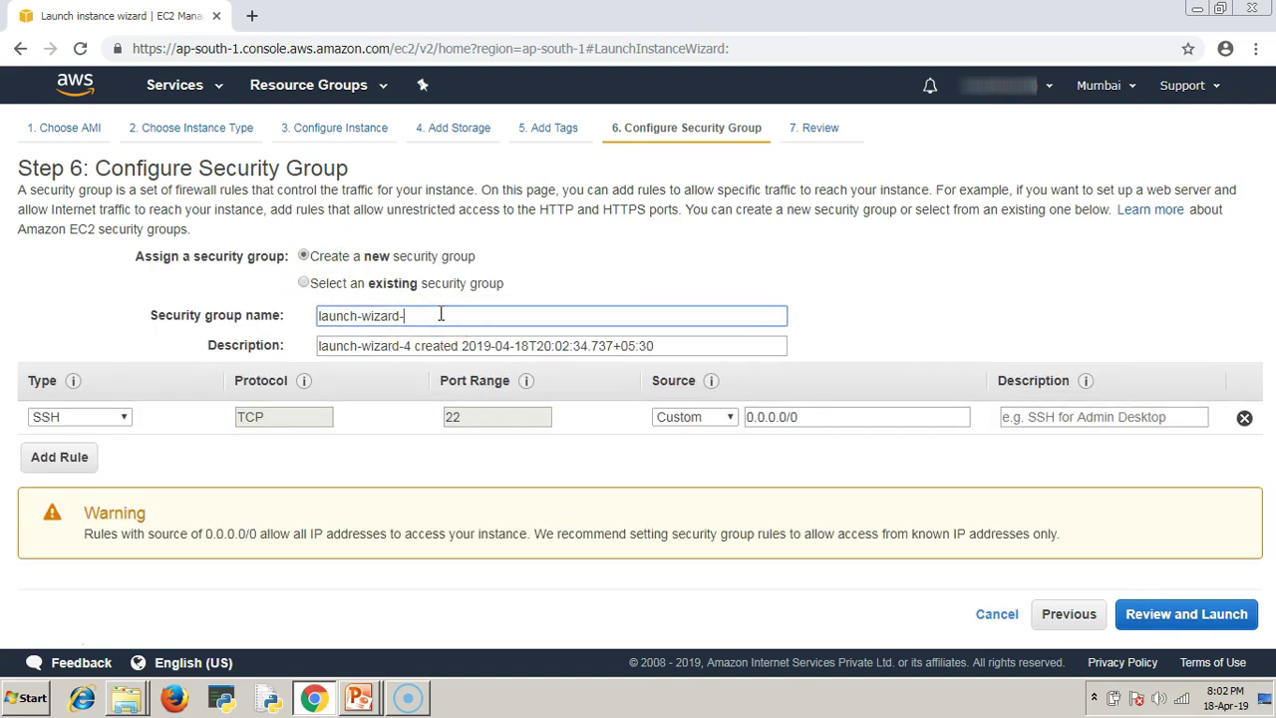
{"action": "type", "text": "a"}
- Set the SSH rule's source to Anywhere and proceed to the launch review
{"action": "left_click", "coordinate": [731, 421]}
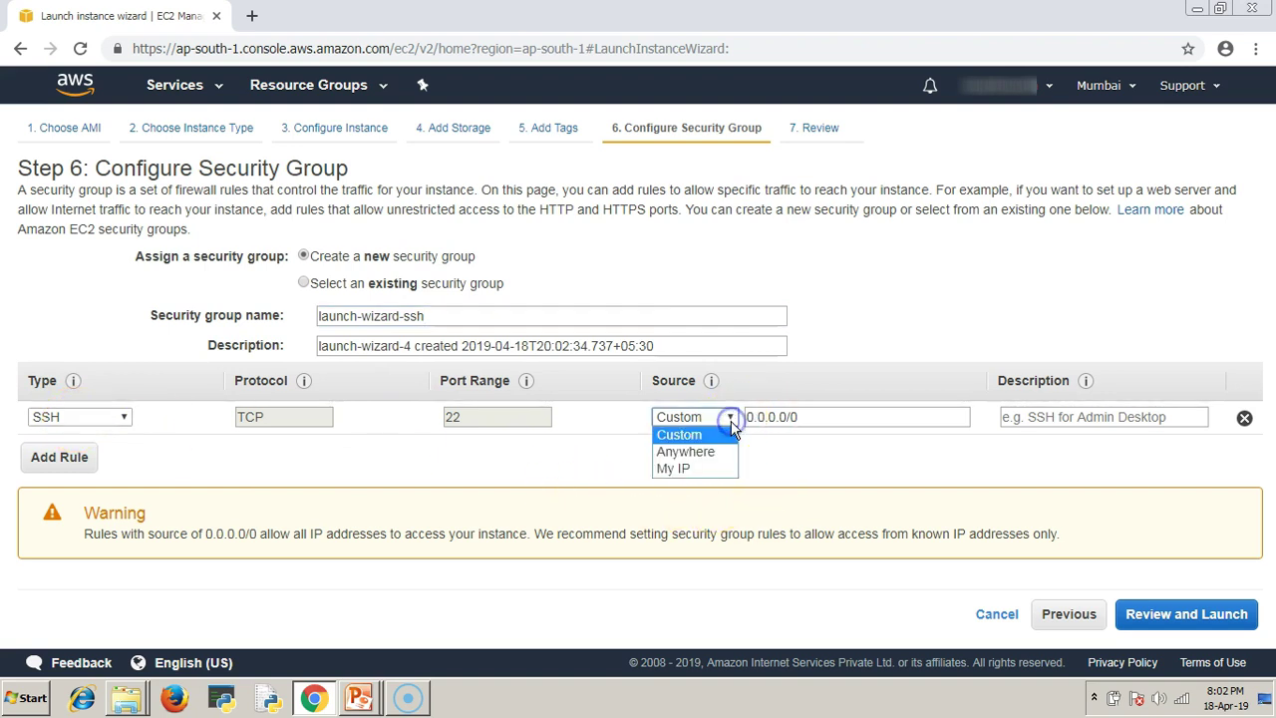
{"action": "left_click", "coordinate": [713, 453]}
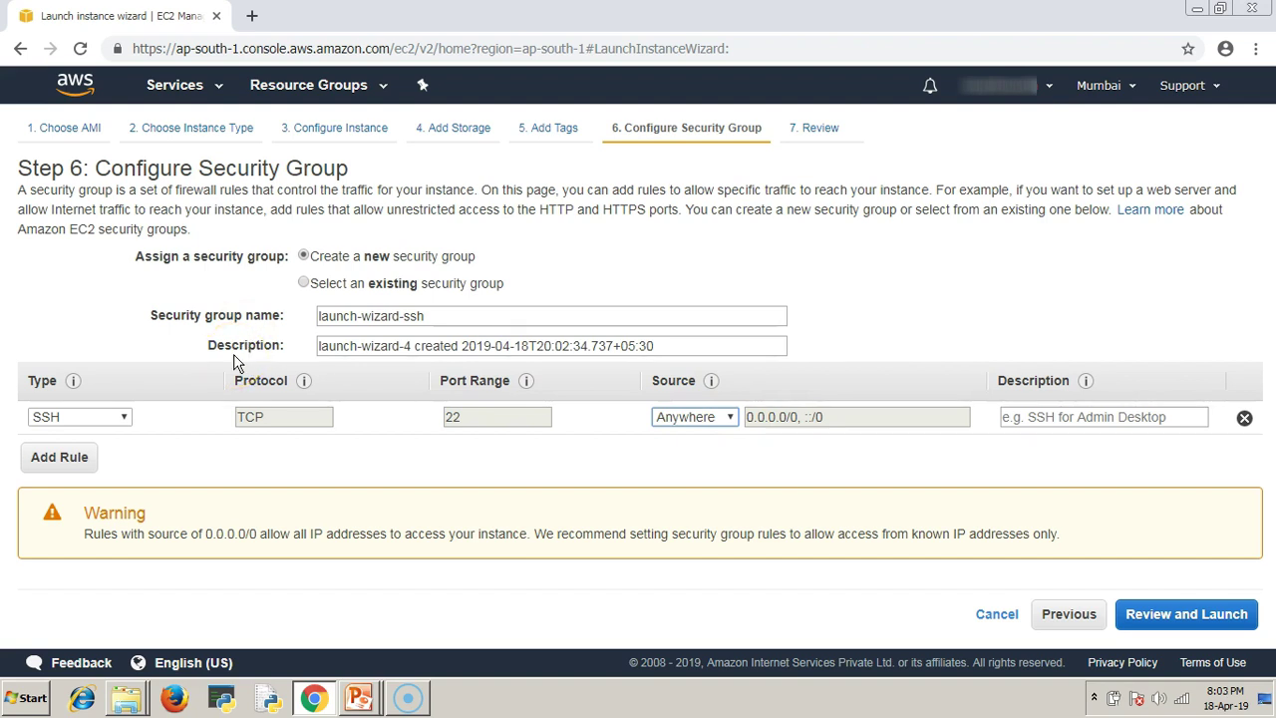
{"action": "left_click", "coordinate": [1218, 620]}
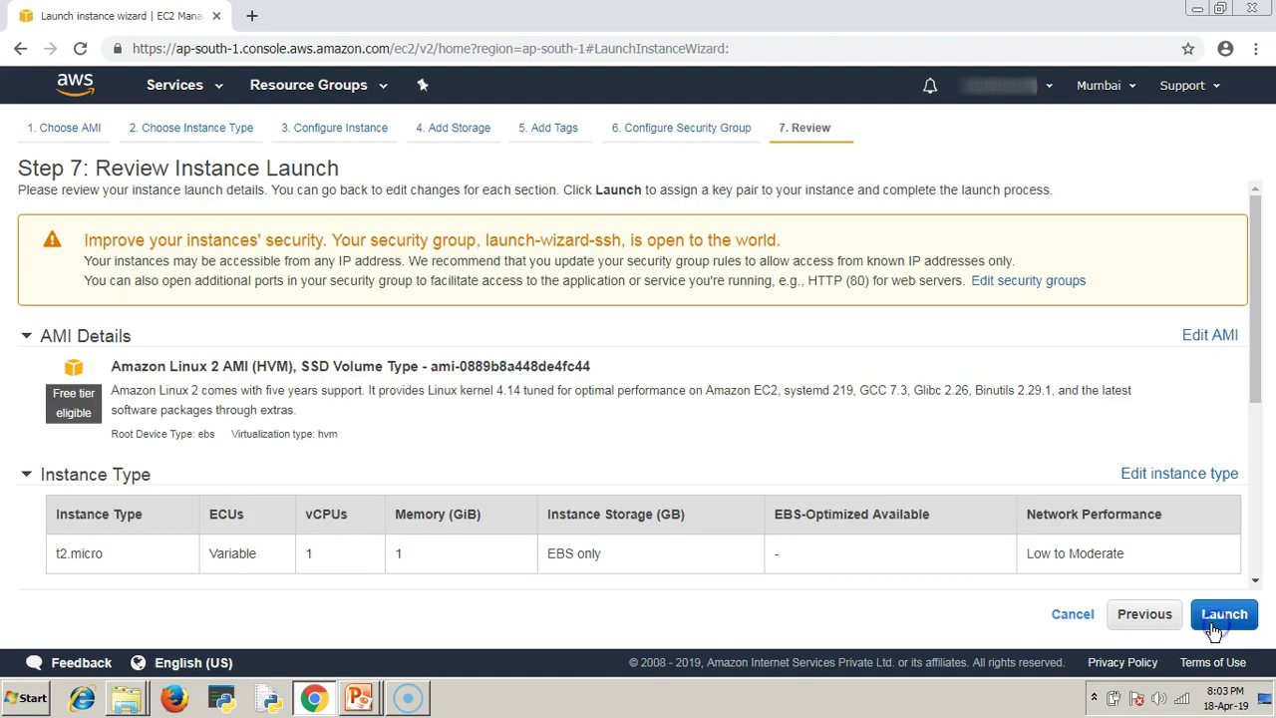
- Review the AMI's free tier eligibility, the instance type and the security group details before launching
{"action": "scroll", "coordinate": [1063, 422], "scroll_direction": "down", "scroll_amount": 4}
{"action": "scroll", "coordinate": [1066, 422], "scroll_direction": "up", "scroll_amount": 4}
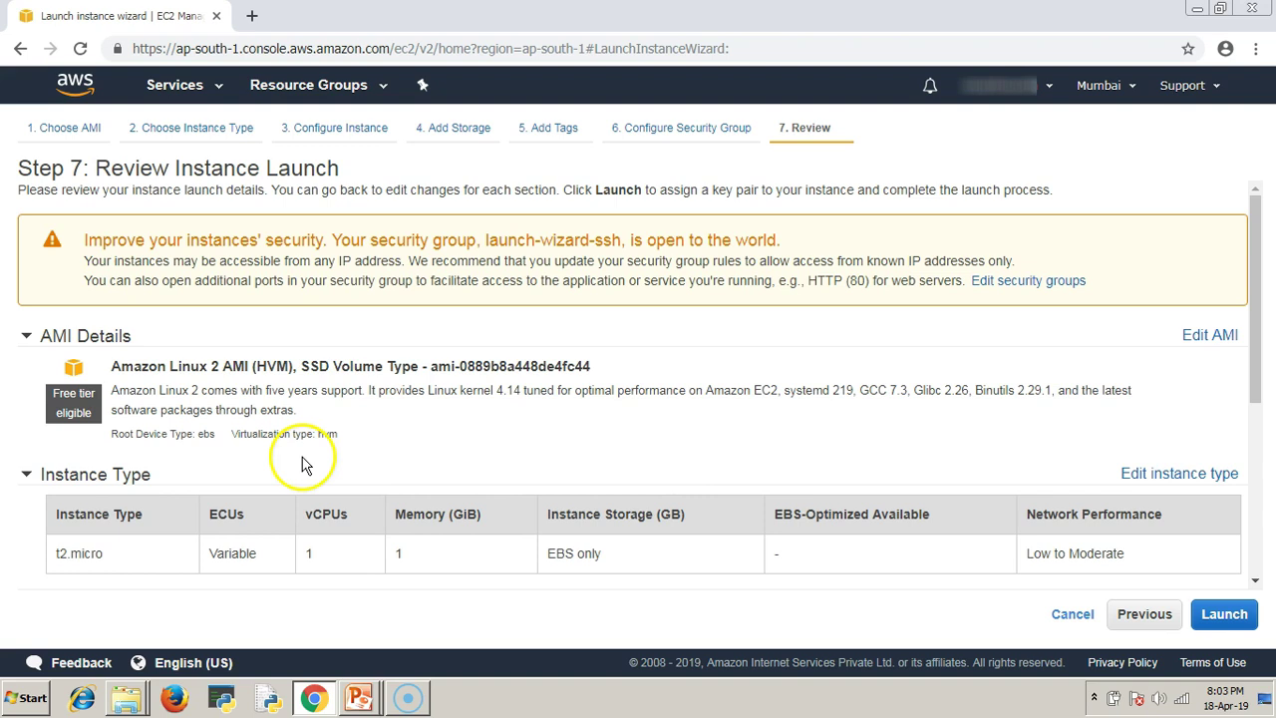
{"action": "scroll", "coordinate": [305, 465], "scroll_direction": "down", "scroll_amount": 1}
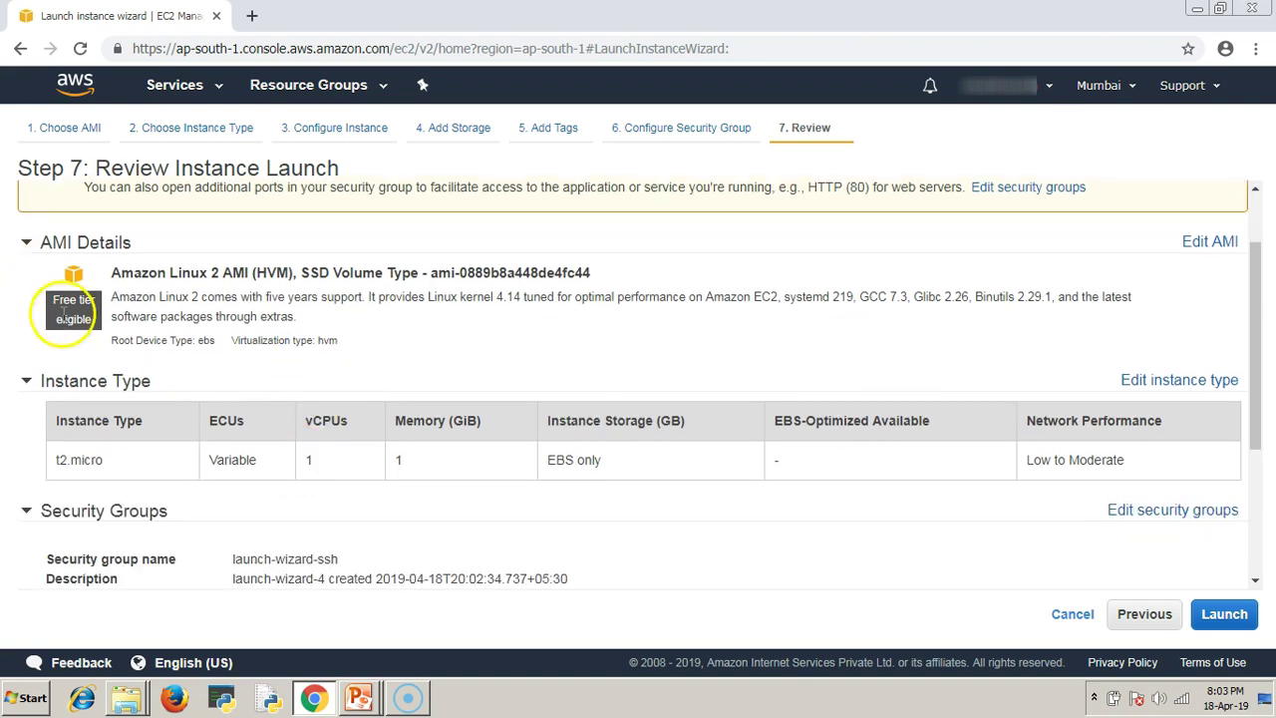
{"action": "left_click_drag", "start_coordinate": [40, 301], "coordinate": [99, 317]}
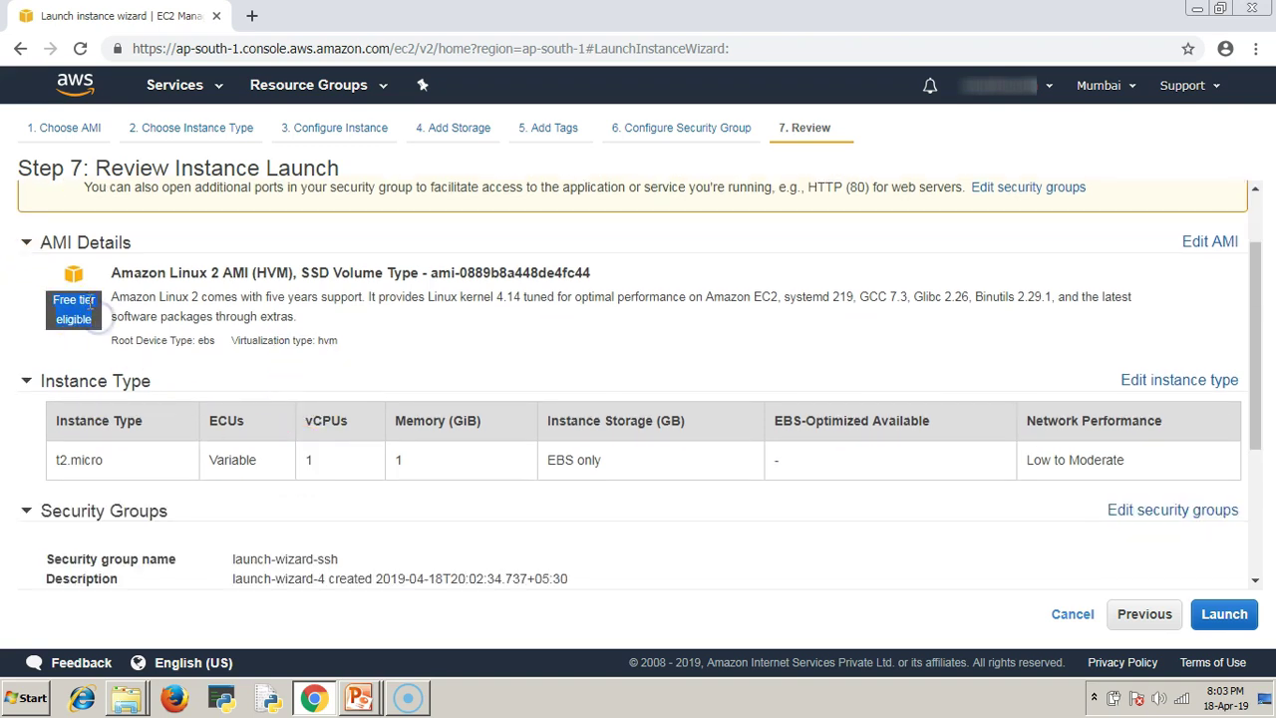
{"action": "scroll", "coordinate": [152, 367], "scroll_direction": "down", "scroll_amount": 1}
{"action": "left_click_drag", "start_coordinate": [108, 364], "coordinate": [69, 384]}
{"action": "left_click", "coordinate": [761, 265]}
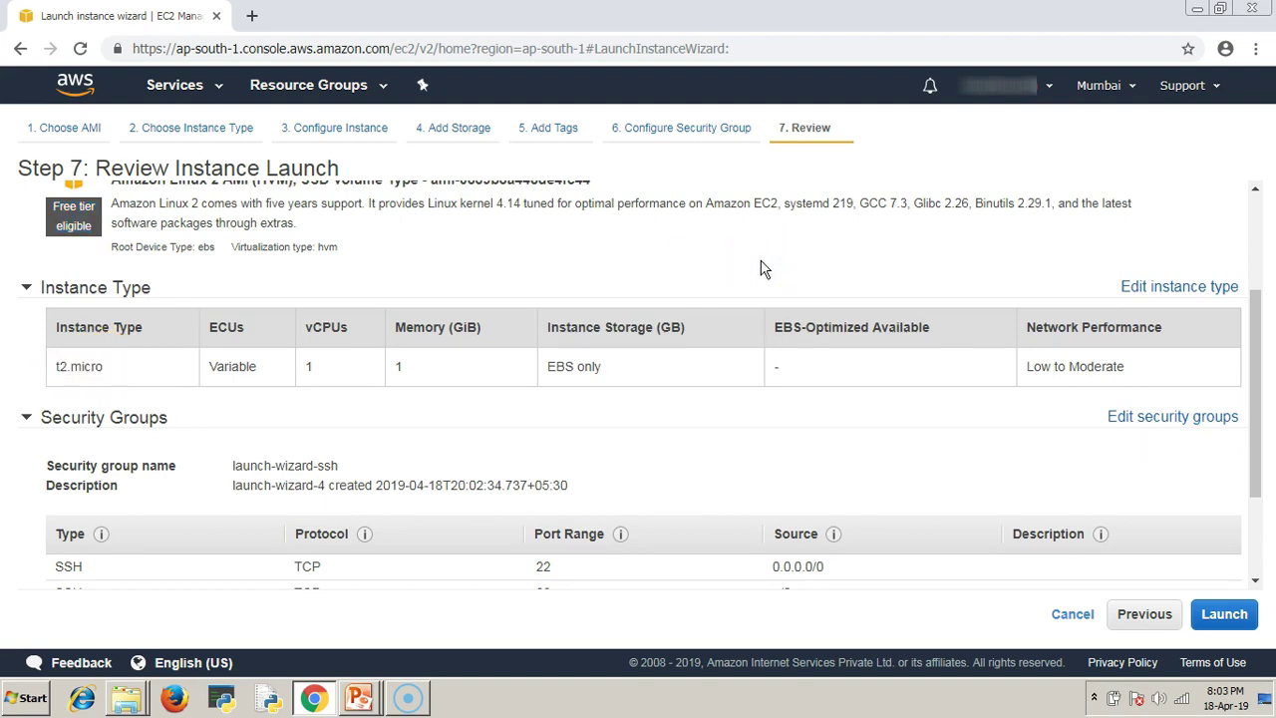
- Start the launch, create a new key pair named mumbai and download its private key file
{"action": "left_click", "coordinate": [1218, 615]}
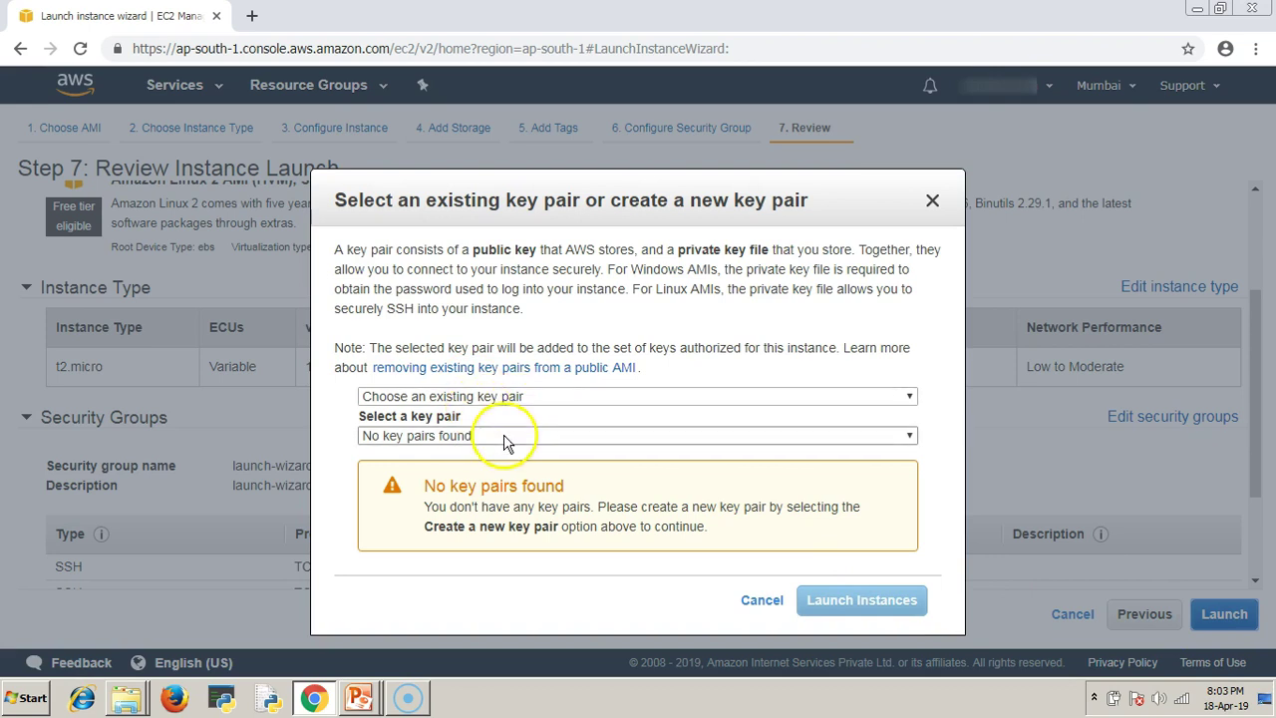
{"action": "left_click", "coordinate": [500, 399]}
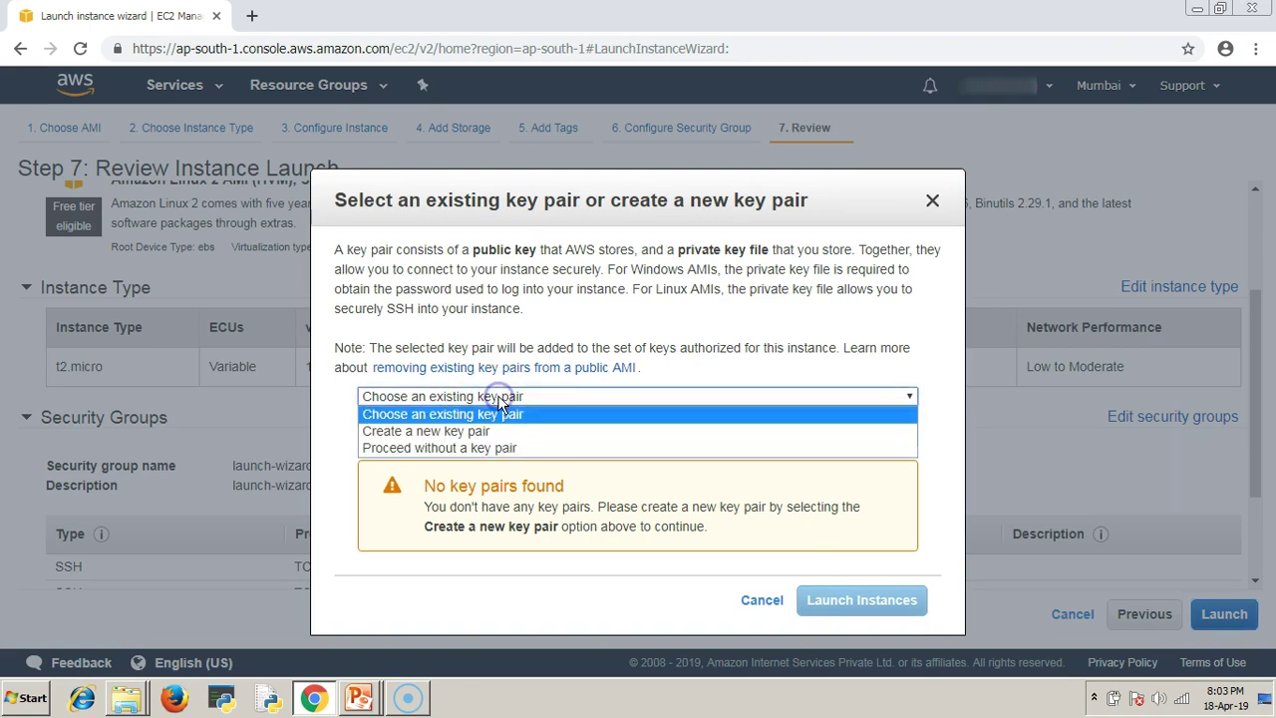
{"action": "left_click", "coordinate": [491, 431]}
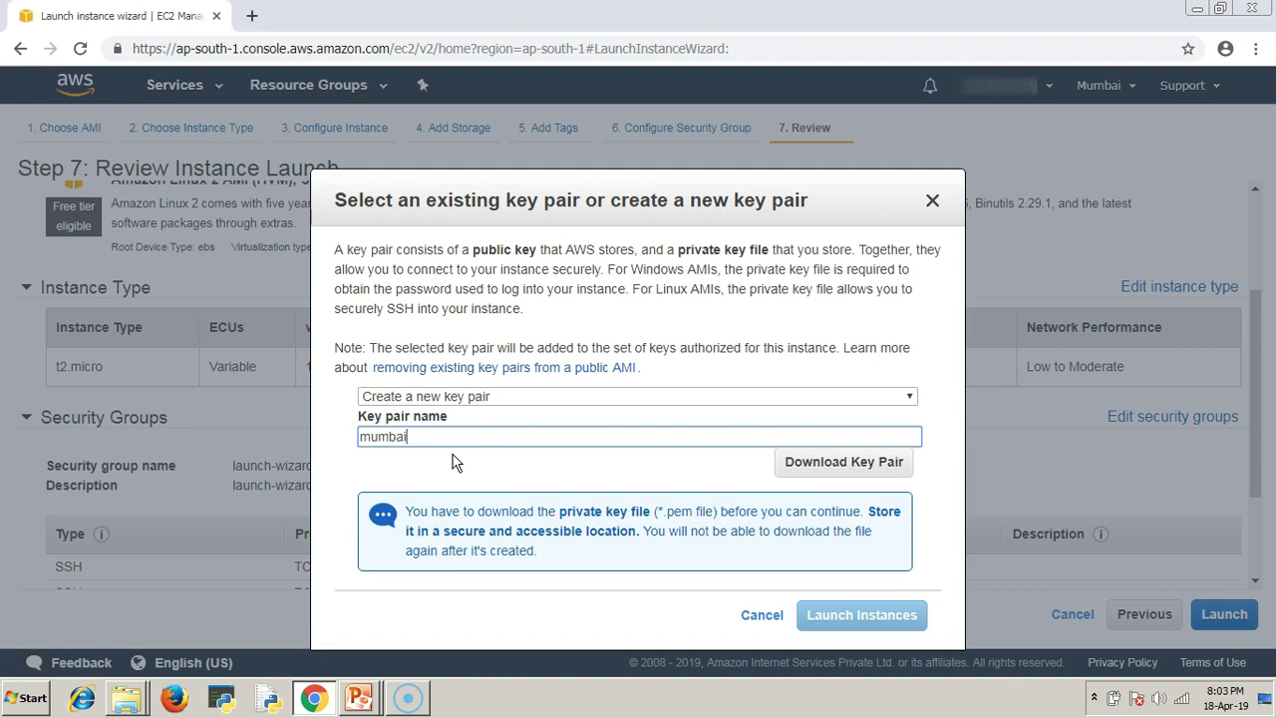
{"action": "left_click", "coordinate": [840, 464]}
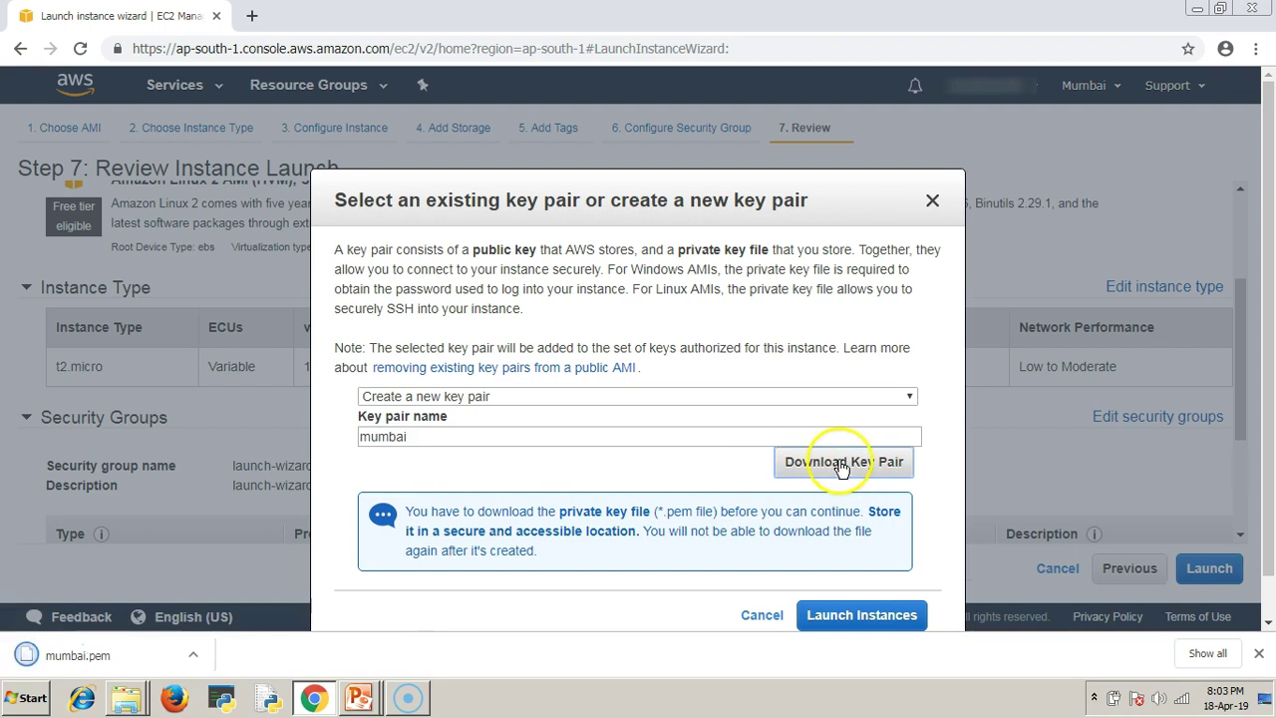
{"action": "left_click", "coordinate": [90, 662]}
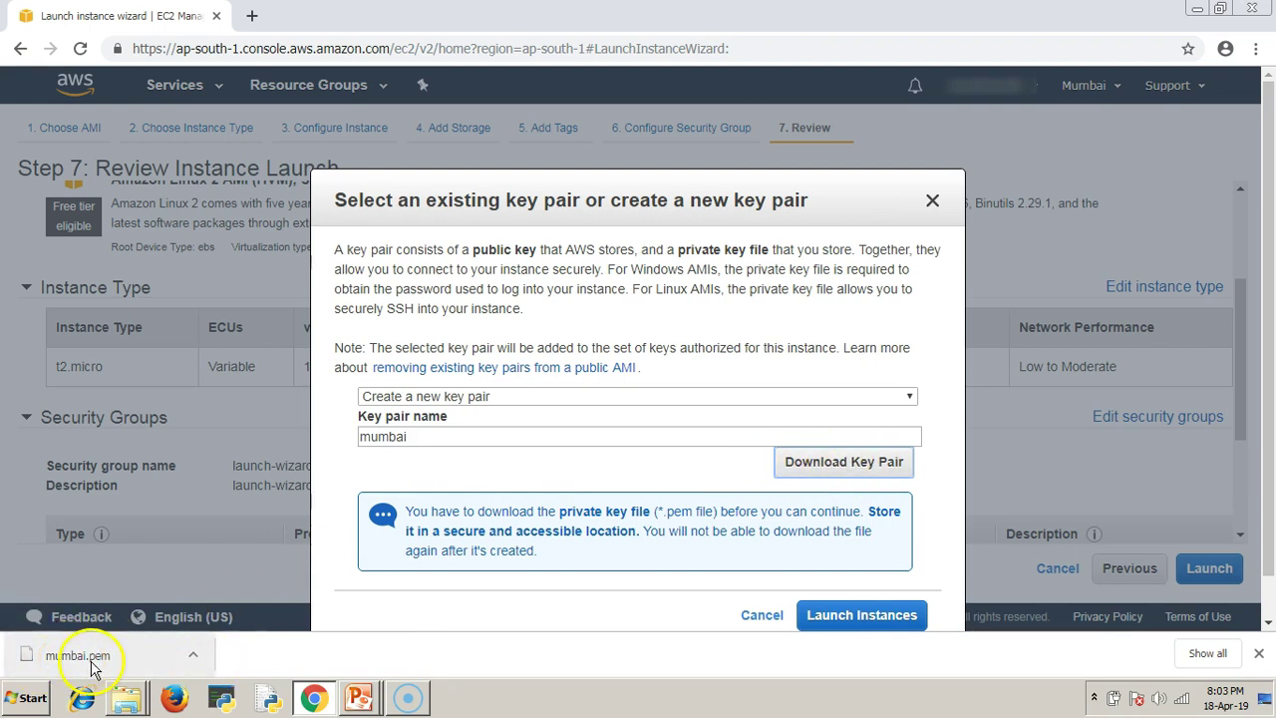
- Launch the instance, open it in the instances list and enlarge its details pane
{"action": "left_click", "coordinate": [902, 618]}
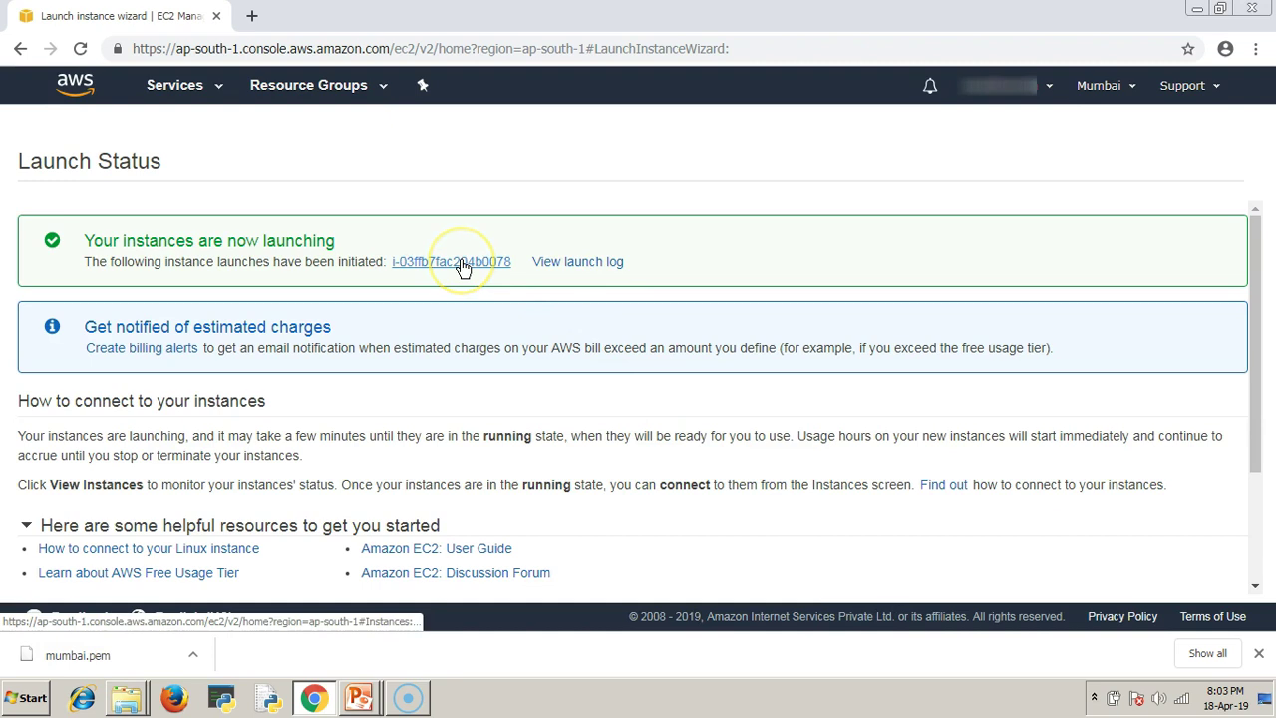
{"action": "left_click", "coordinate": [462, 262]}
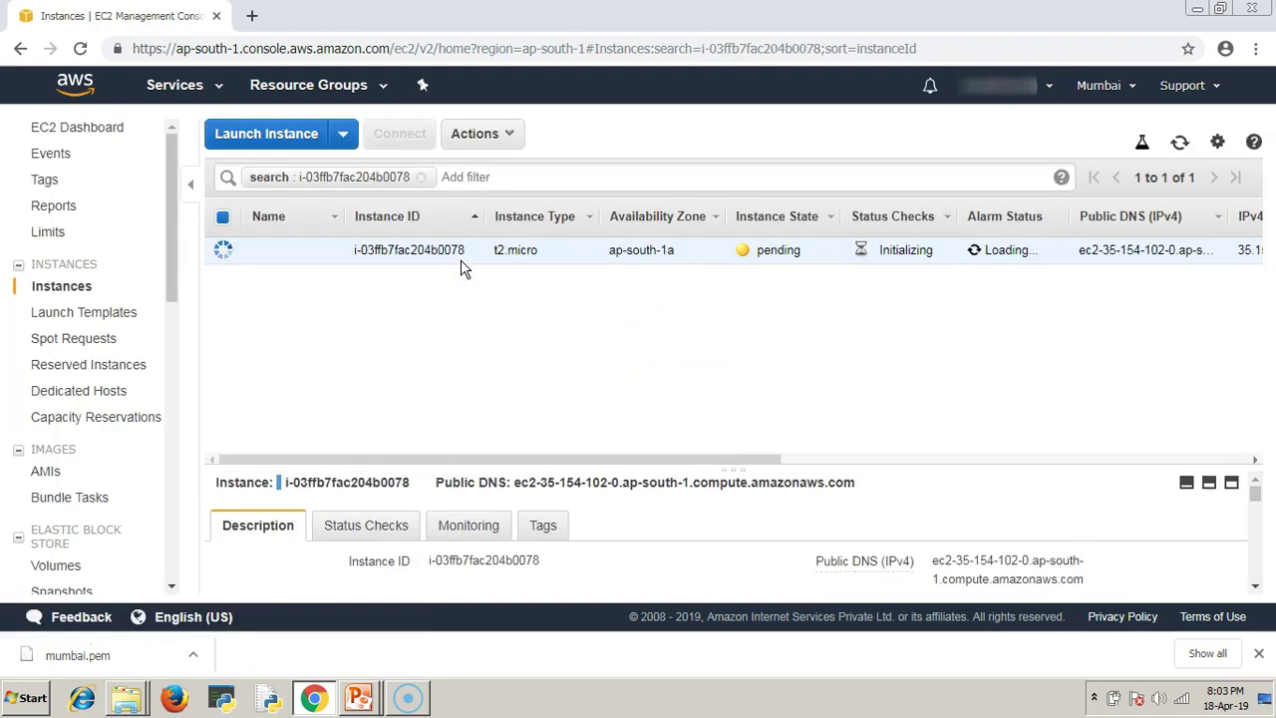
{"action": "left_click", "coordinate": [279, 262]}
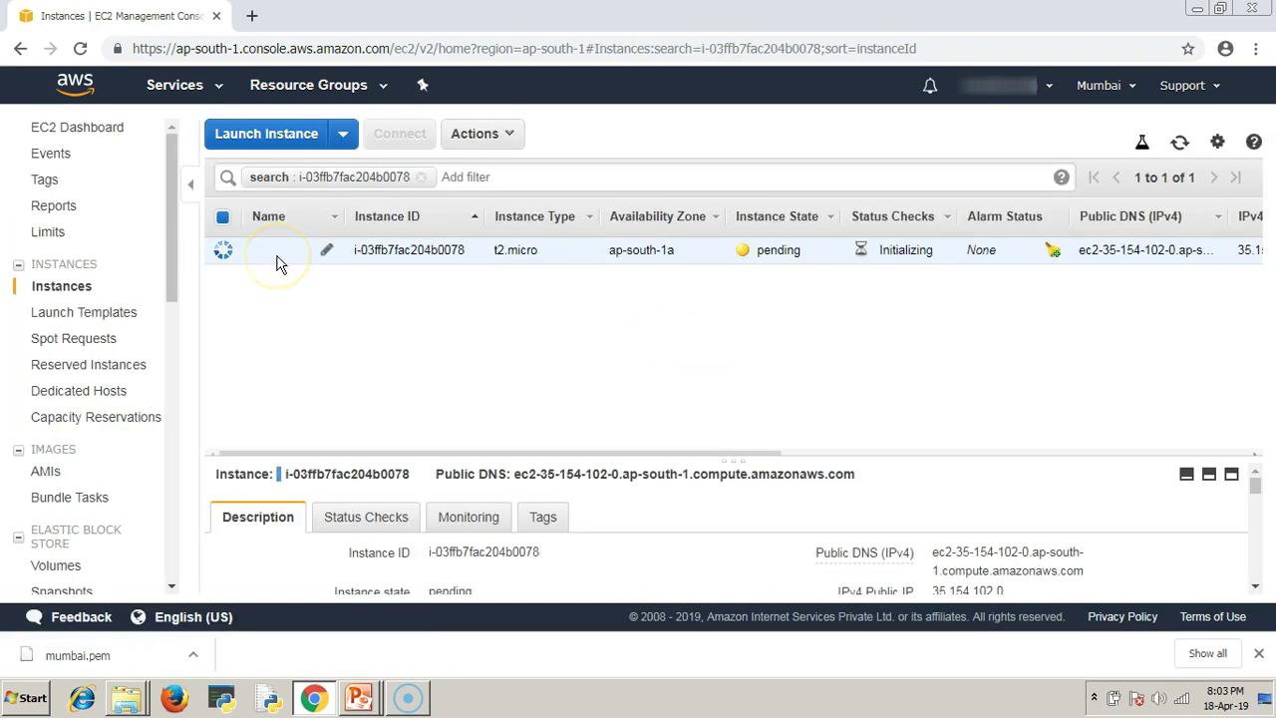
{"action": "left_click_drag", "start_coordinate": [731, 459], "coordinate": [735, 284]}
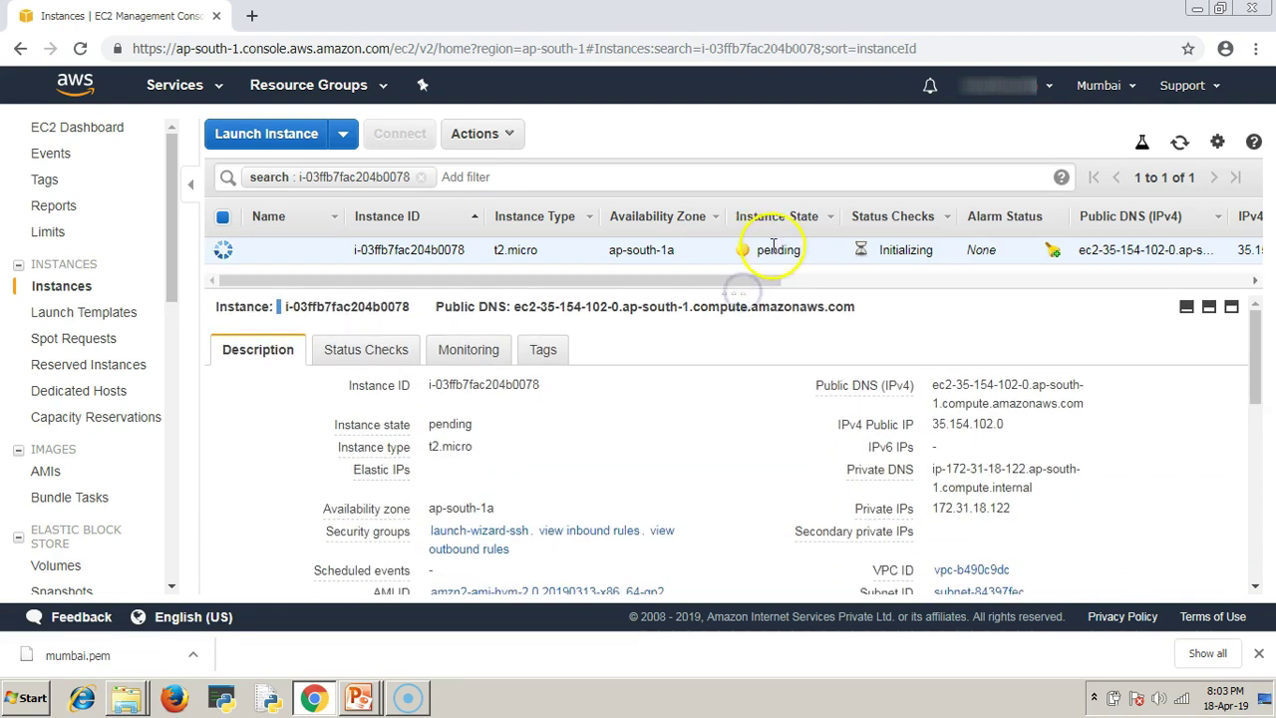
- Name the new instance linux, clear the instance search filter and adjust the details pane's height
{"action": "left_click", "coordinate": [325, 249]}
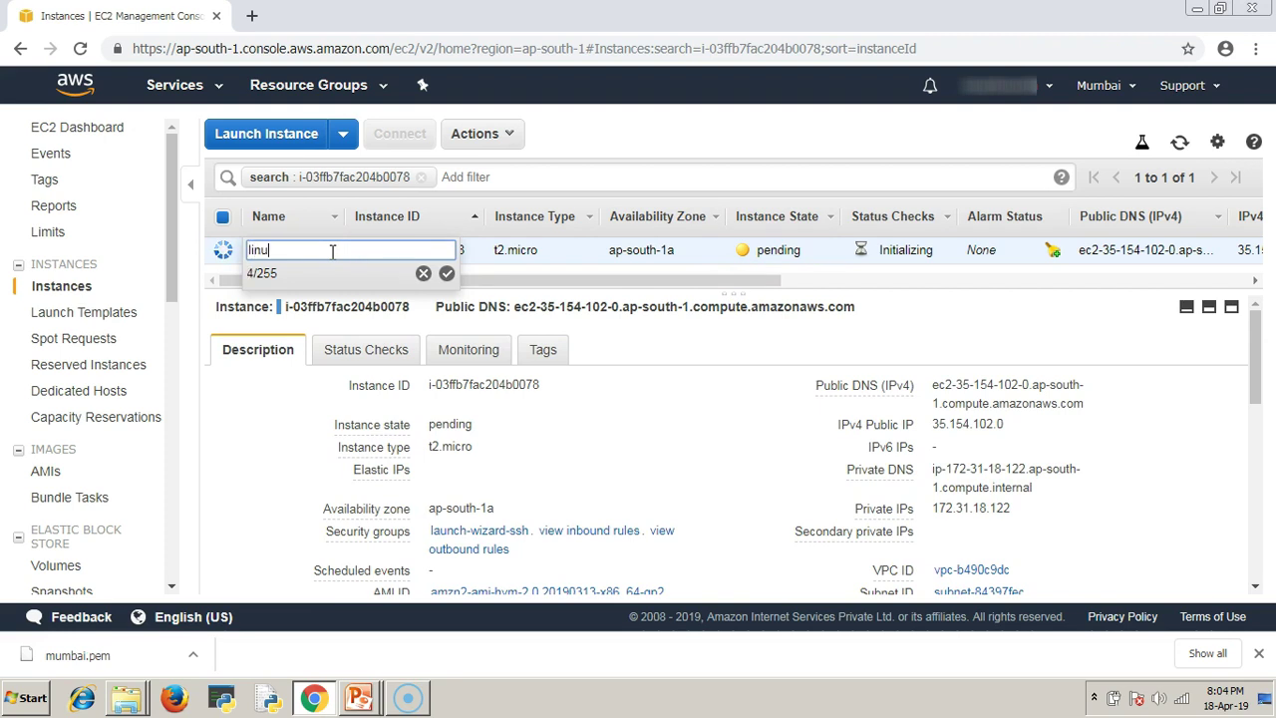
{"action": "key", "text": "Return"}
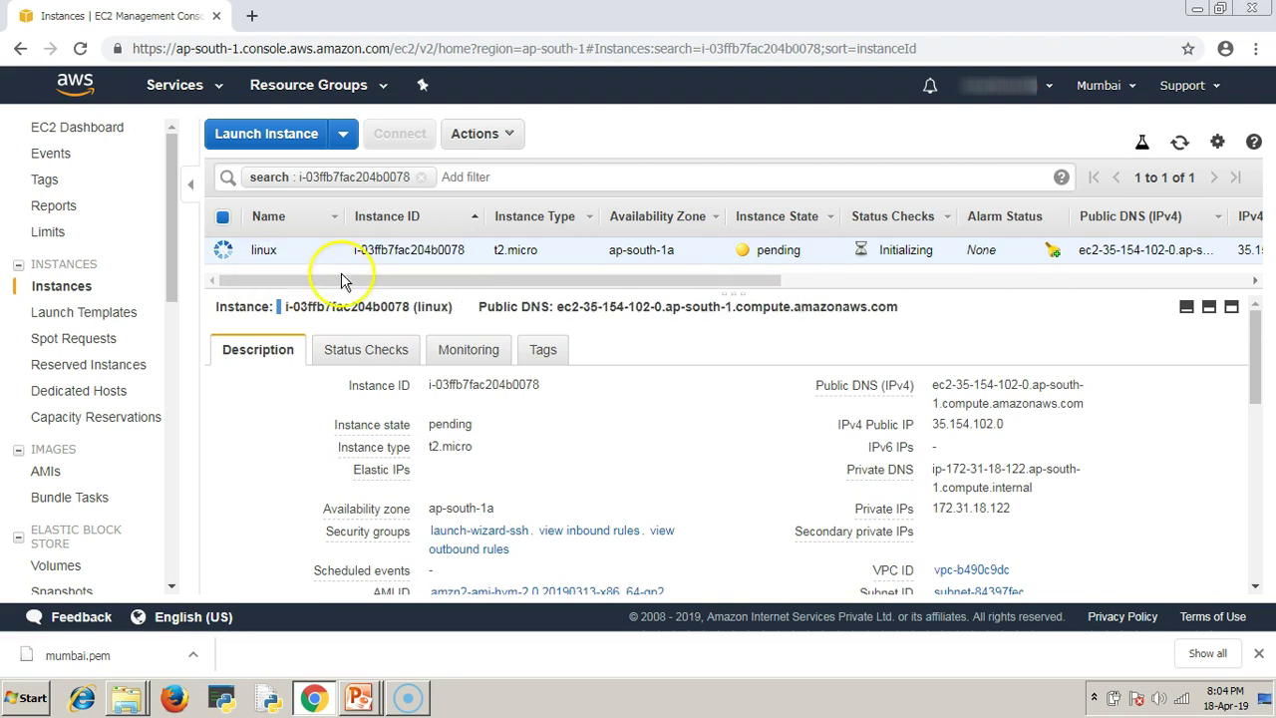
{"action": "left_click_drag", "start_coordinate": [741, 291], "coordinate": [741, 311]}
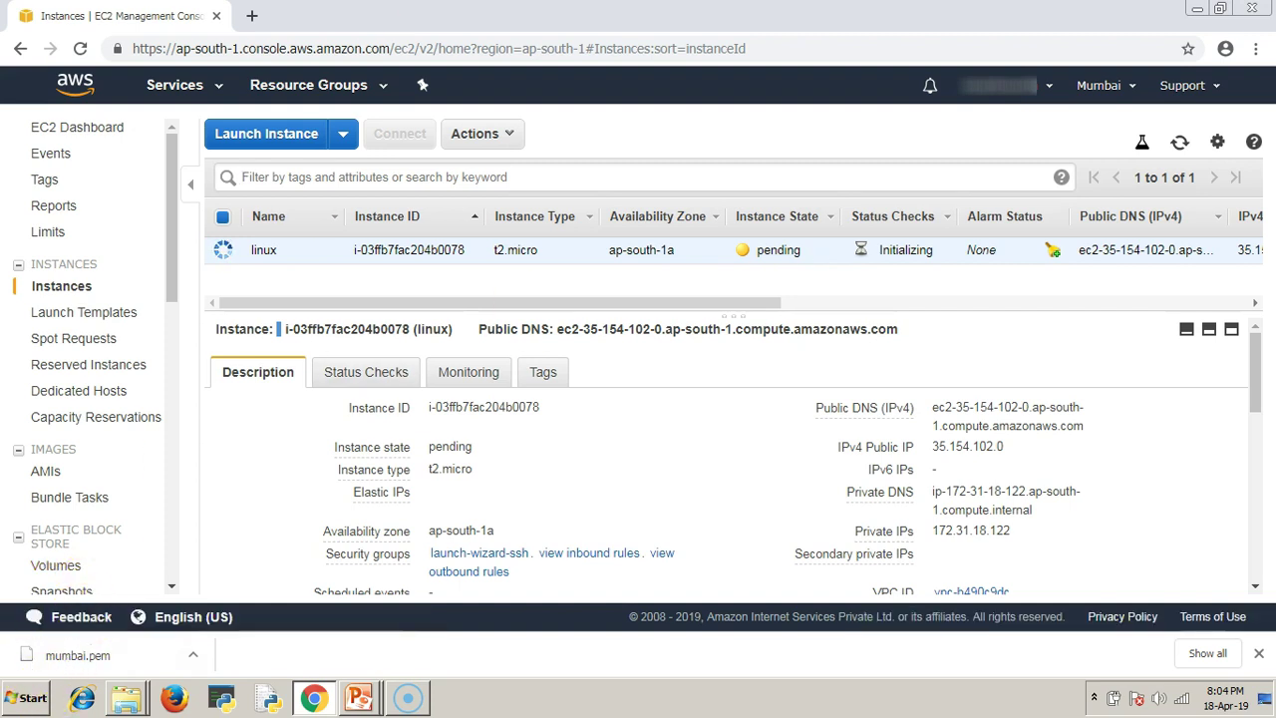
{"action": "left_click", "coordinate": [258, 18]}
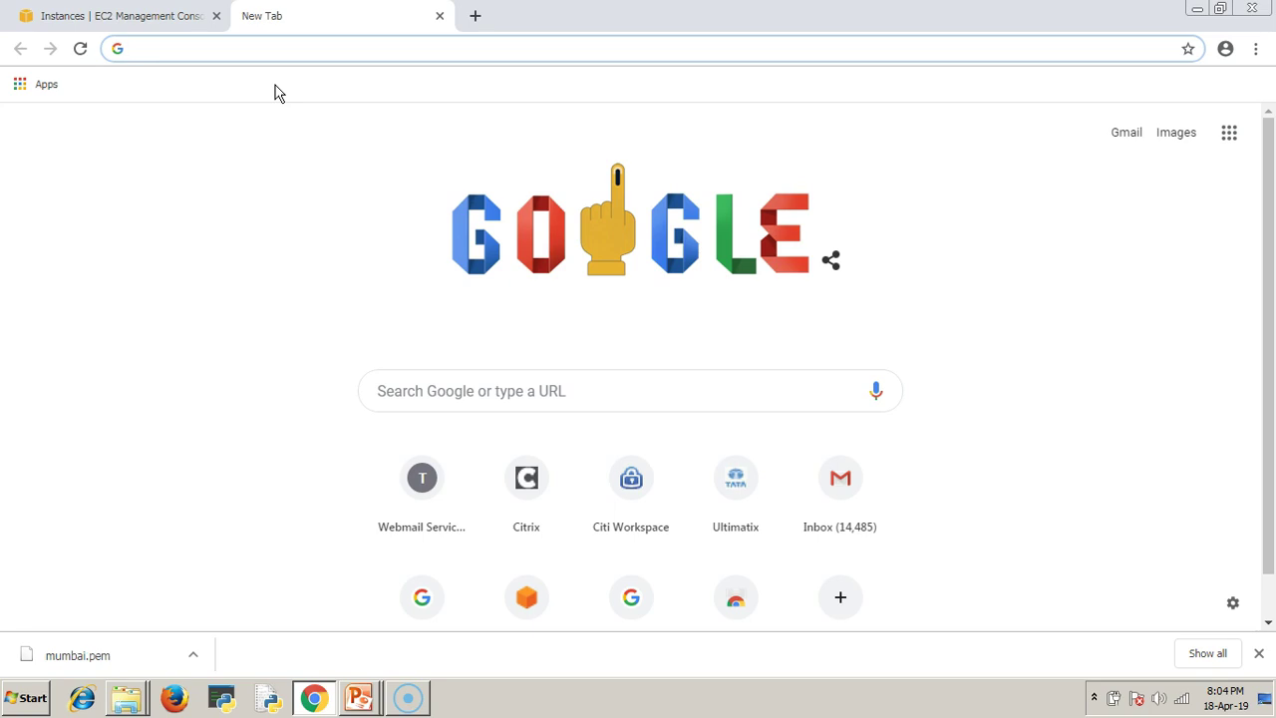
{"action": "type", "text": "mobaxterm"}
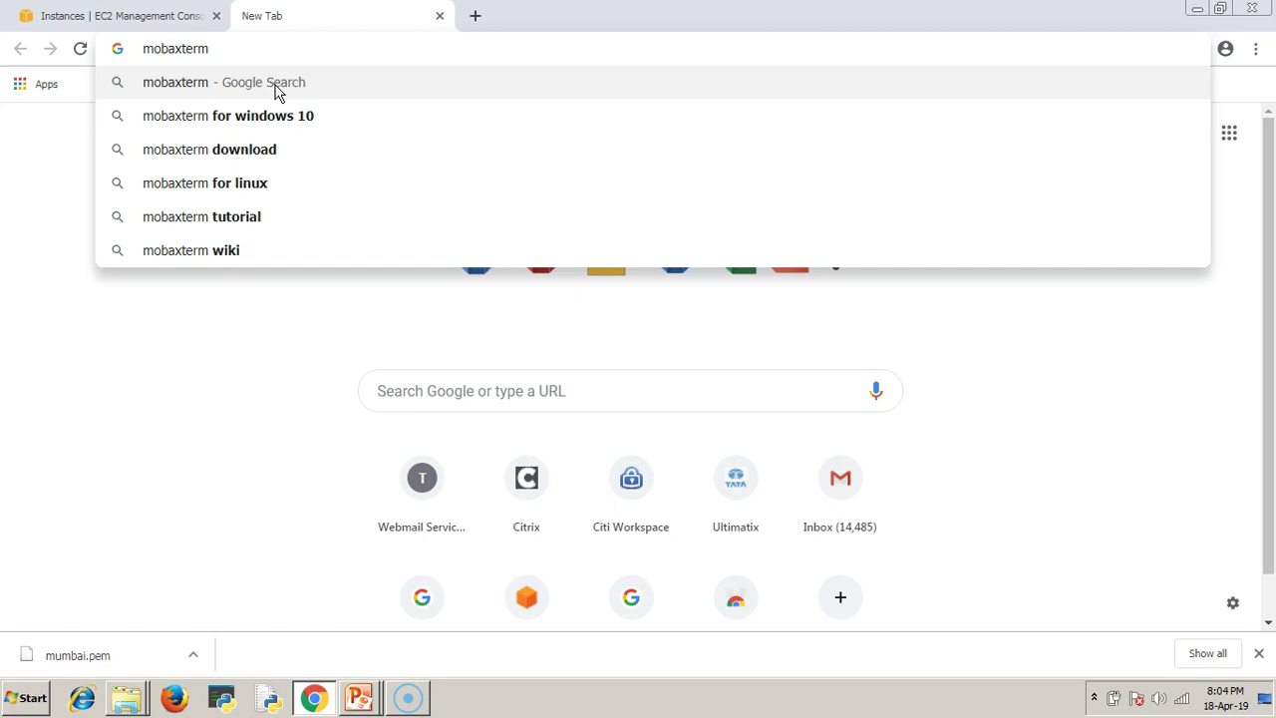
{"action": "type", "text": " xterm"}
{"action": "key", "text": "Return"}
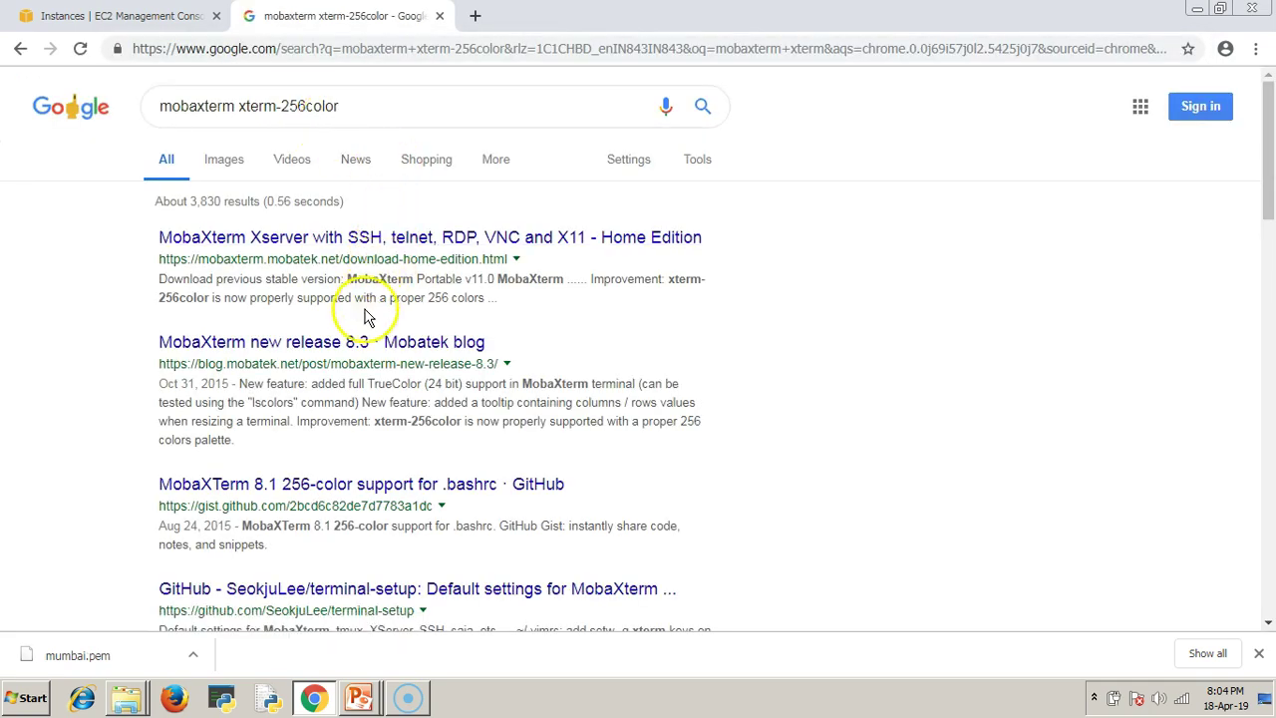
{"action": "left_click", "coordinate": [362, 242]}
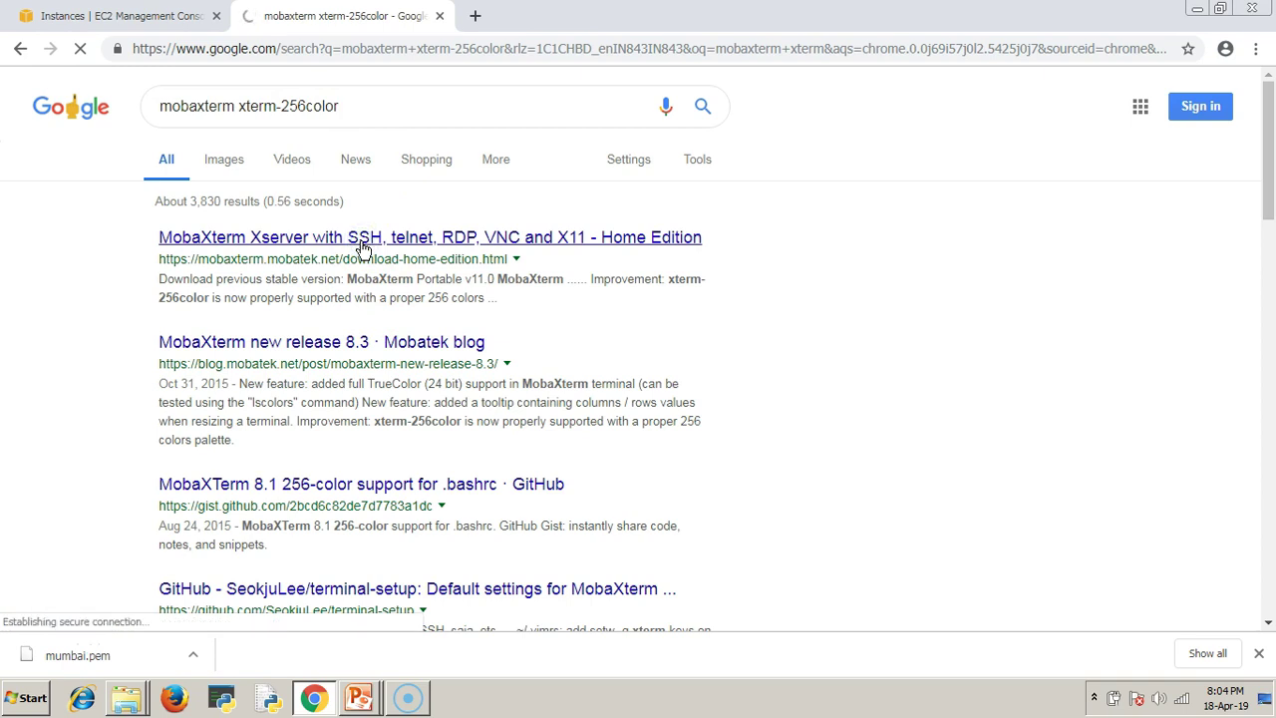
{"action": "left_click", "coordinate": [12, 49]}
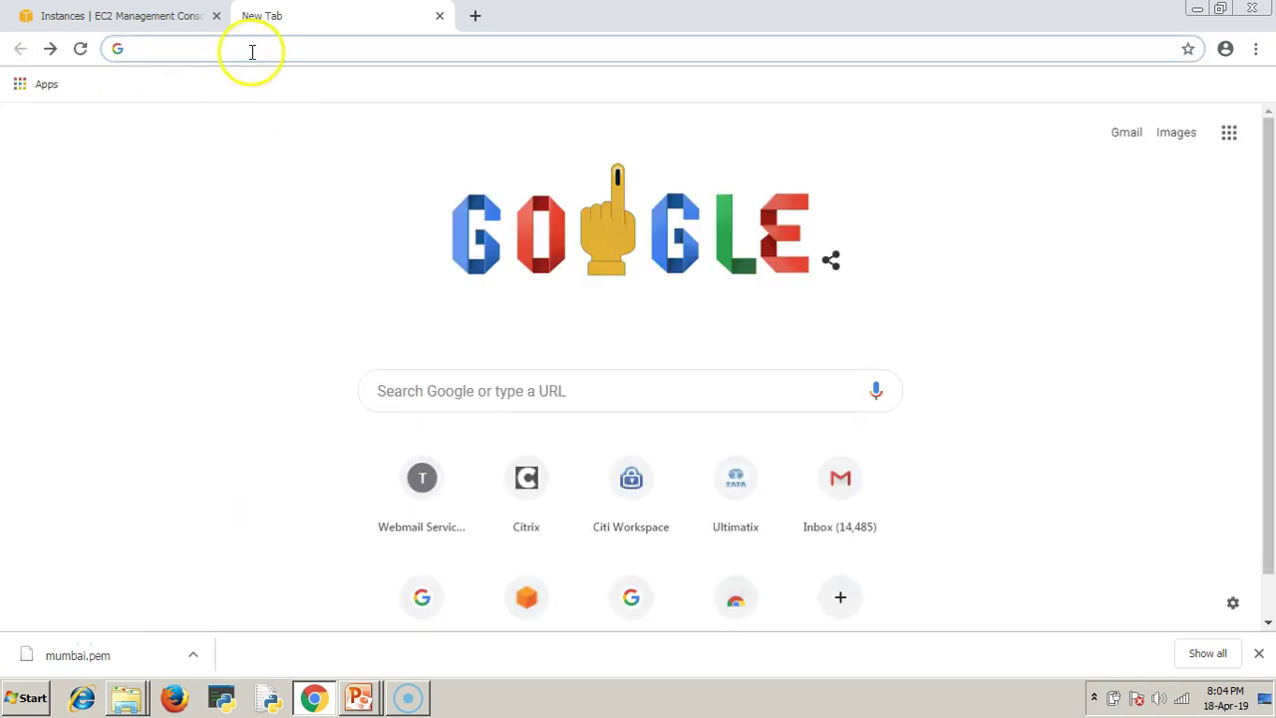
- Search the web for mobaxterm and open the official site's Download page
{"action": "left_click", "coordinate": [424, 379]}
{"action": "type", "text": "mobat"}
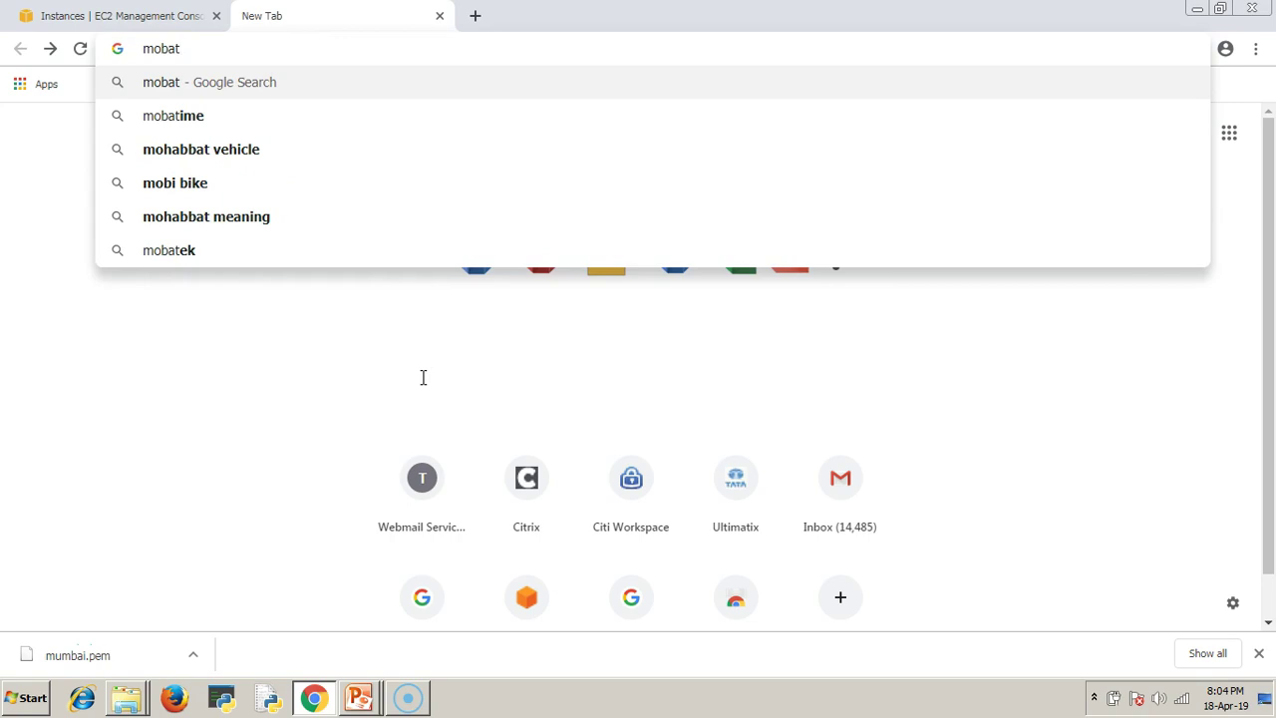
{"action": "key", "text": "BackSpace"}
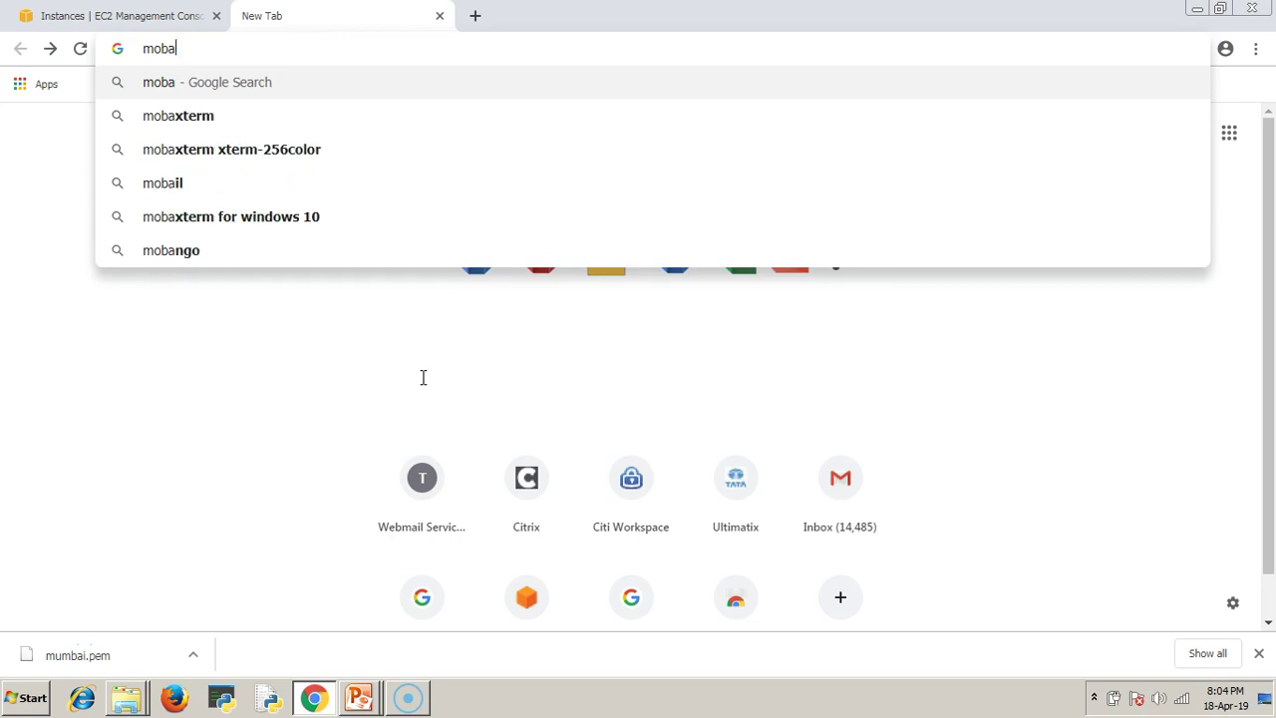
{"action": "type", "text": "xterm"}
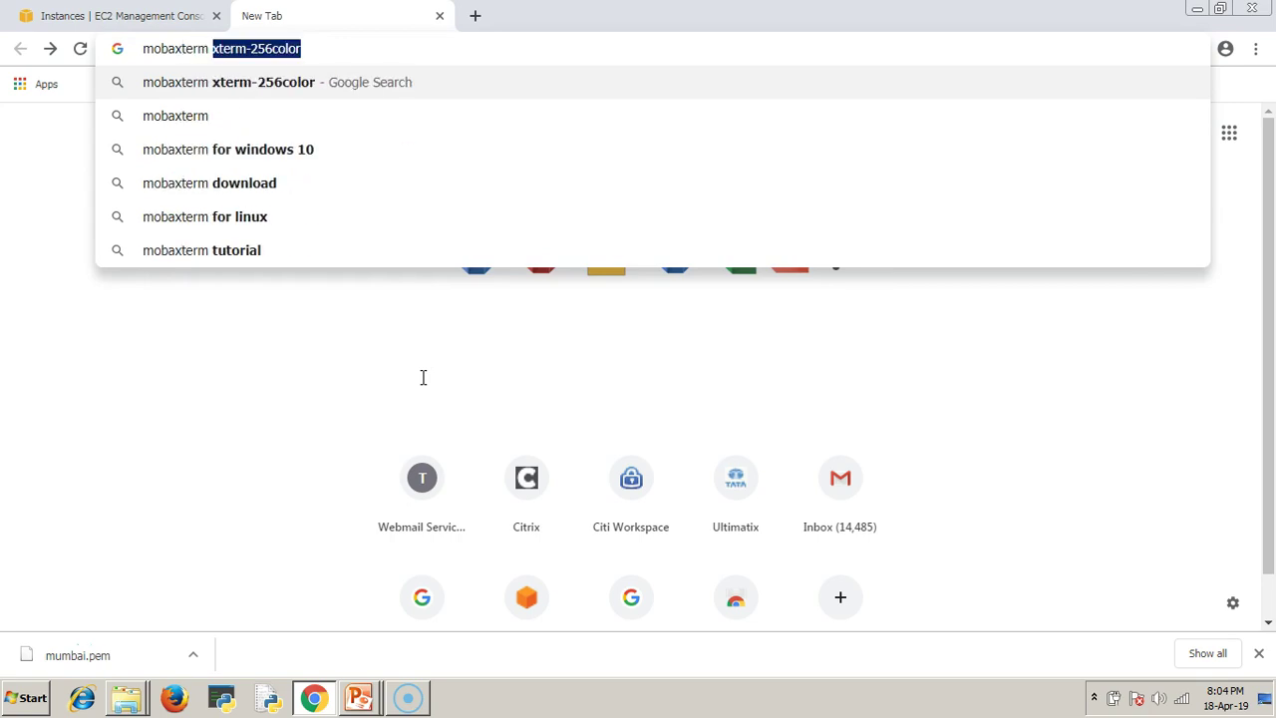
{"action": "key", "text": "BackSpace"}
{"action": "key", "text": "Return"}
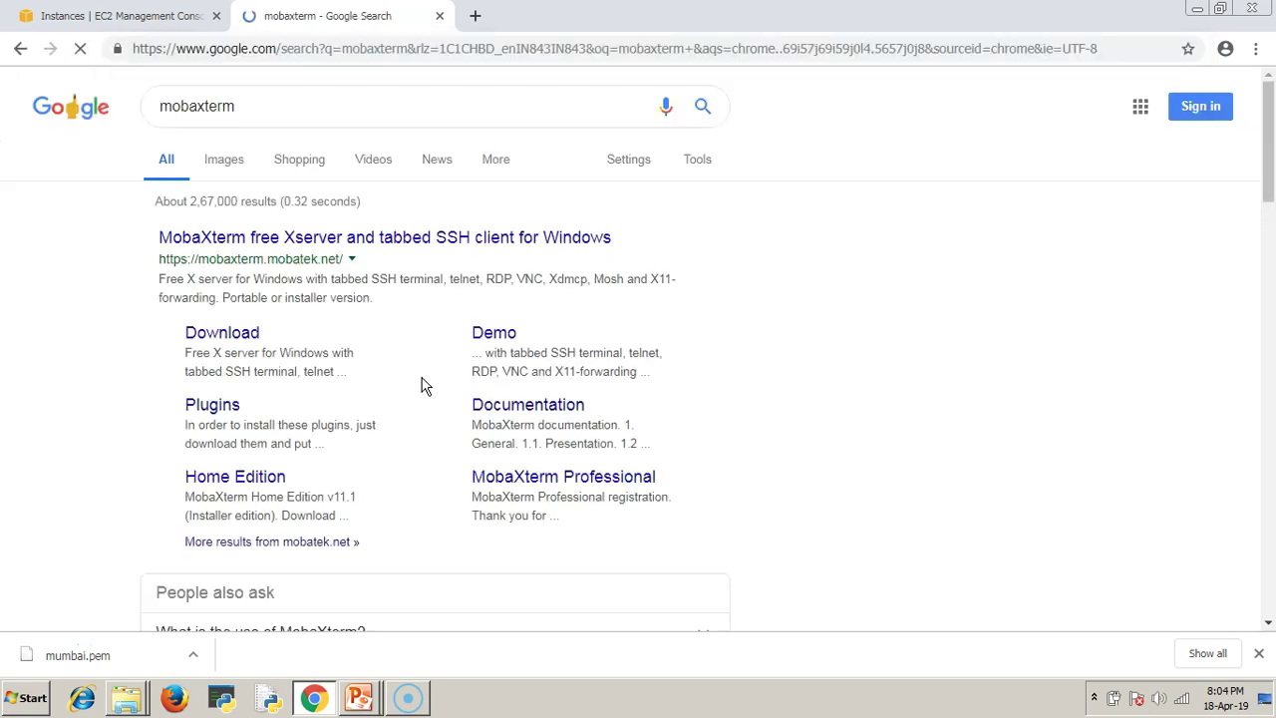
{"action": "left_click", "coordinate": [222, 334]}
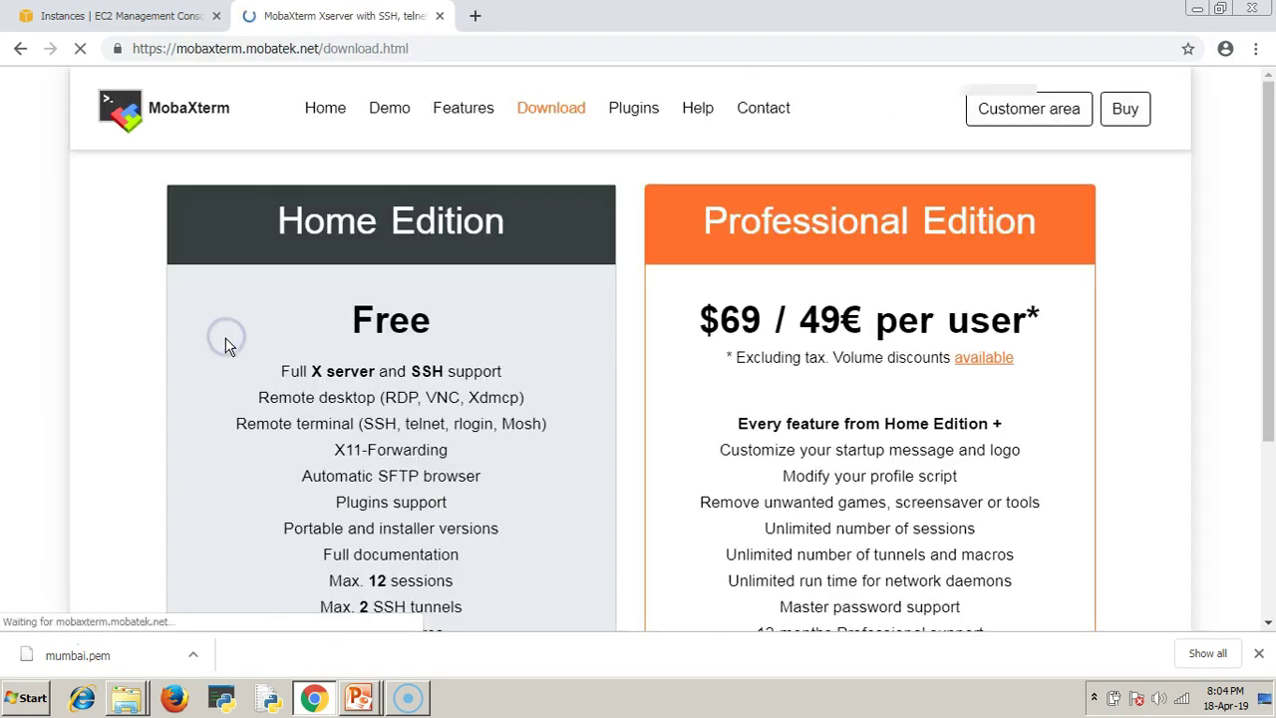
- Download the portable edition of MobaXterm Home Edition v11.1 and have the archive open once downloaded
{"action": "scroll", "coordinate": [388, 339], "scroll_direction": "down", "scroll_amount": 3}
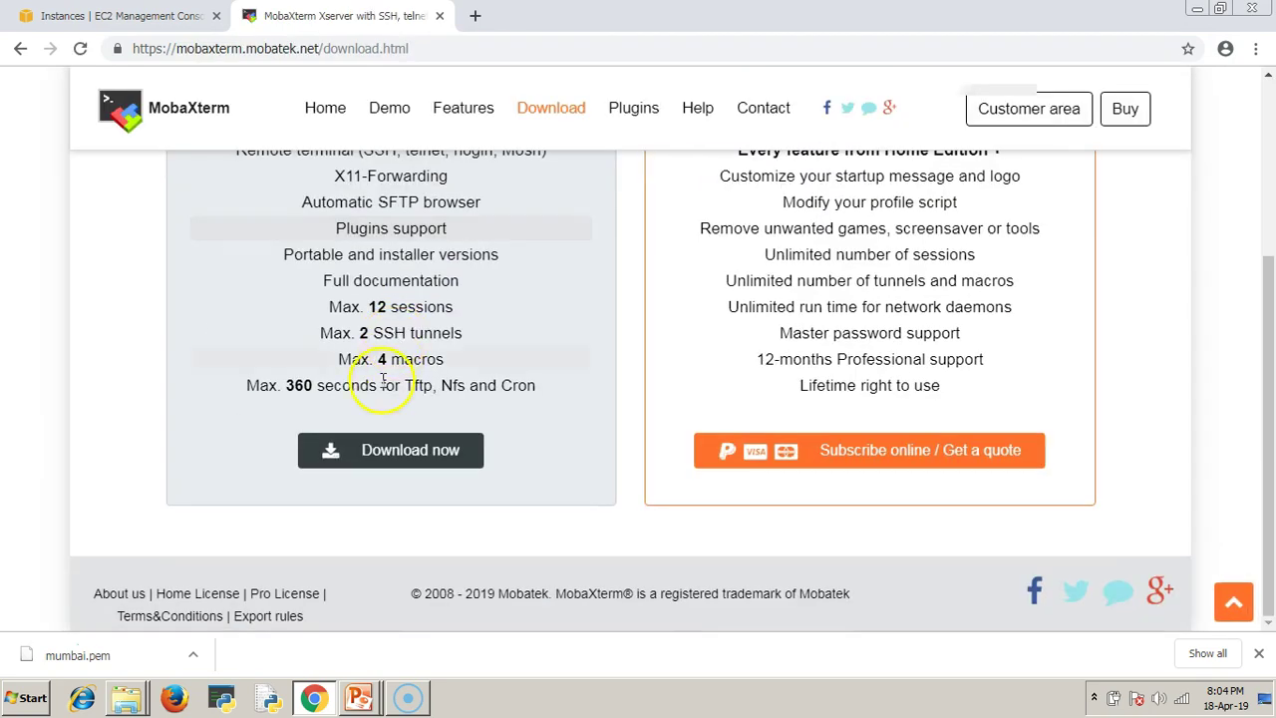
{"action": "left_click", "coordinate": [386, 457]}
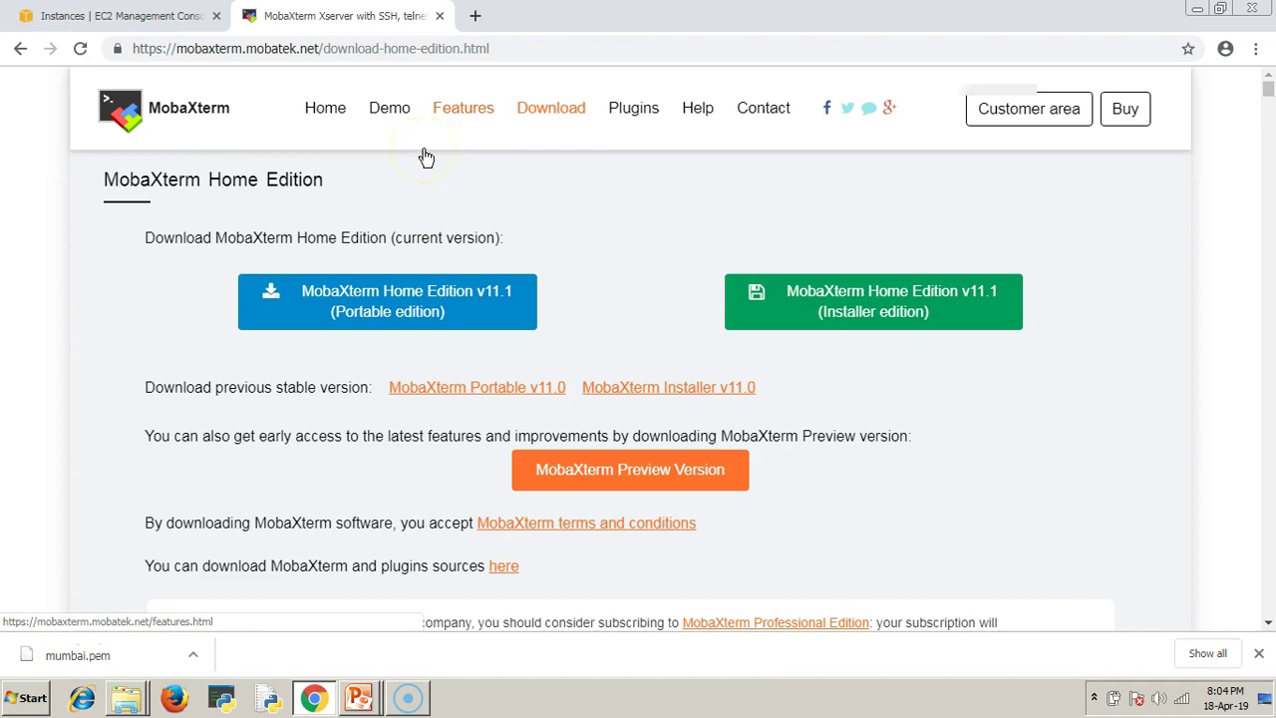
{"action": "left_click", "coordinate": [427, 289]}
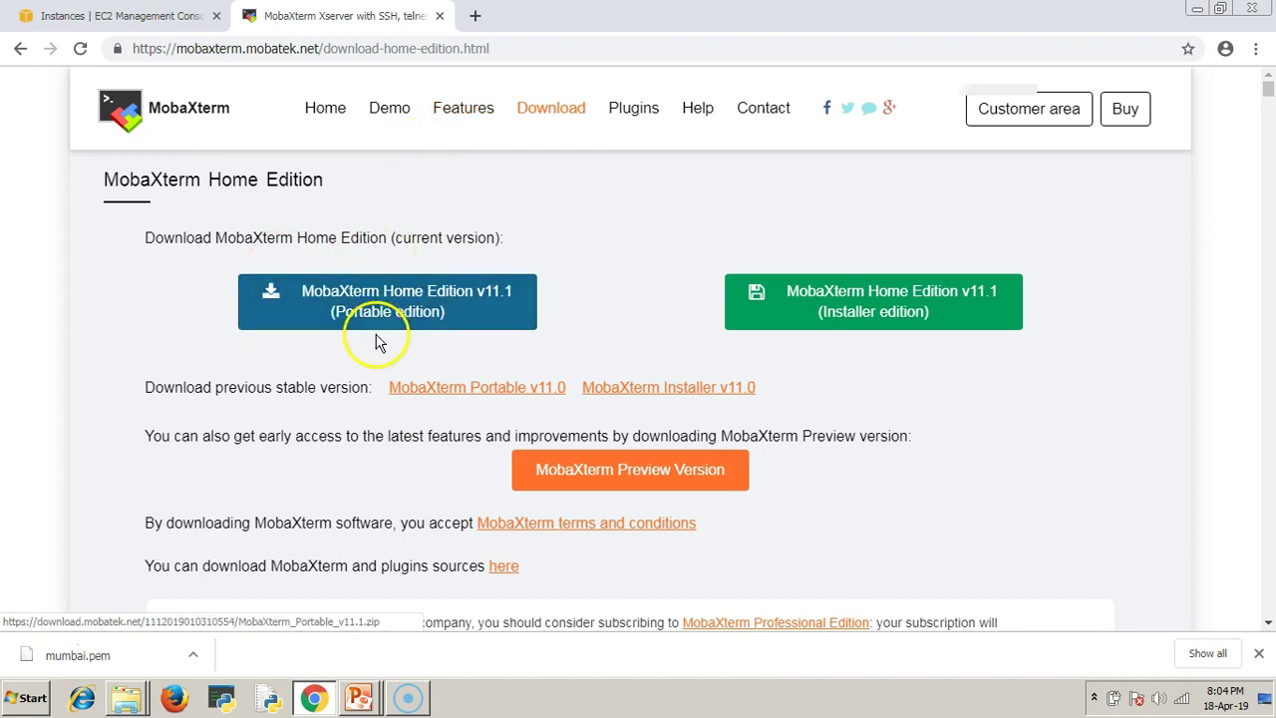
{"action": "left_click", "coordinate": [394, 315]}
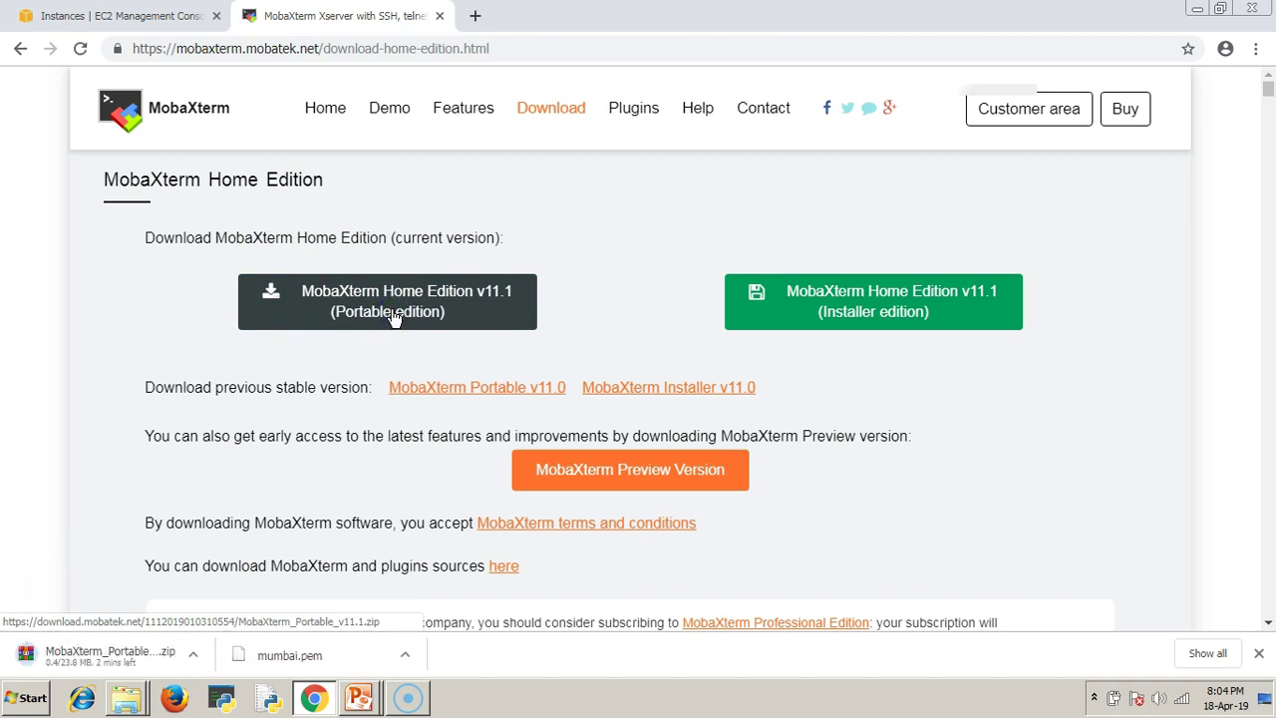
{"action": "left_click", "coordinate": [87, 663]}
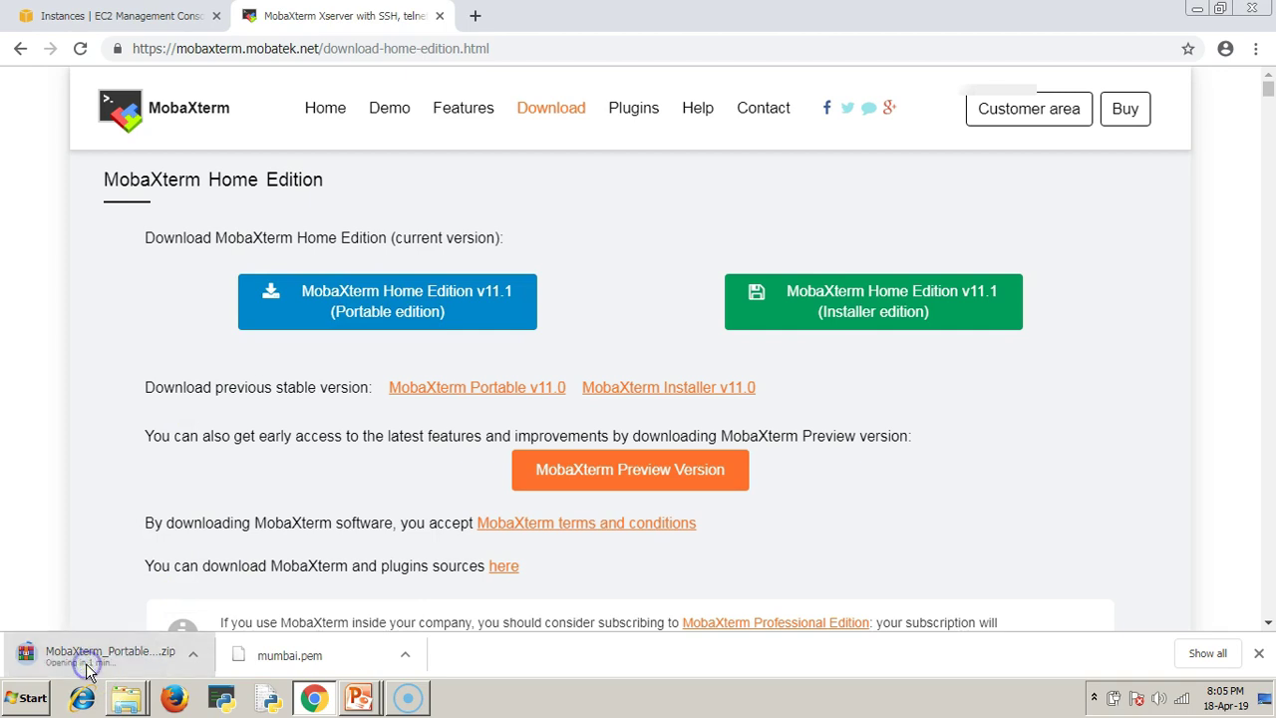
- Extract the MobaXterm_Portable_v11.1 archive onto the desktop and run MobaXterm in a maximized window
{"action": "left_click", "coordinate": [1192, 12]}
{"action": "left_click", "coordinate": [1234, 12]}
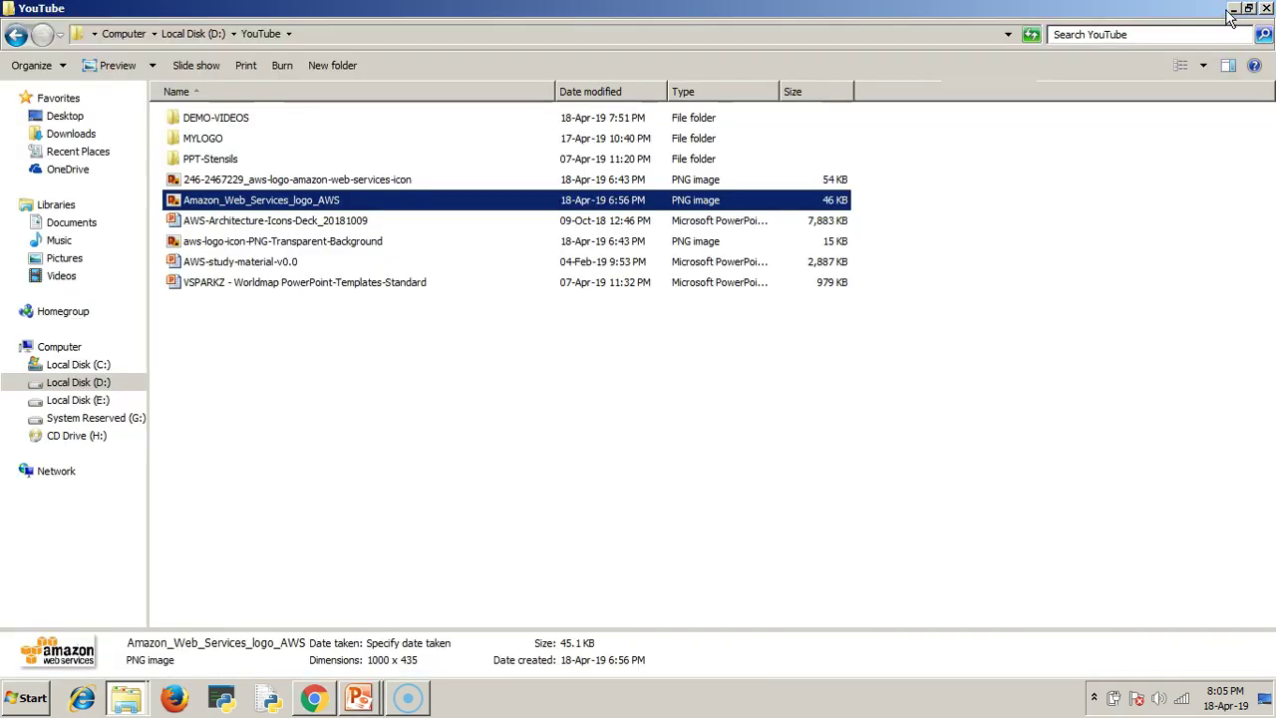
{"action": "left_click", "coordinate": [1232, 10]}
{"action": "left_click", "coordinate": [1232, 10]}
{"action": "left_click", "coordinate": [1233, 12]}
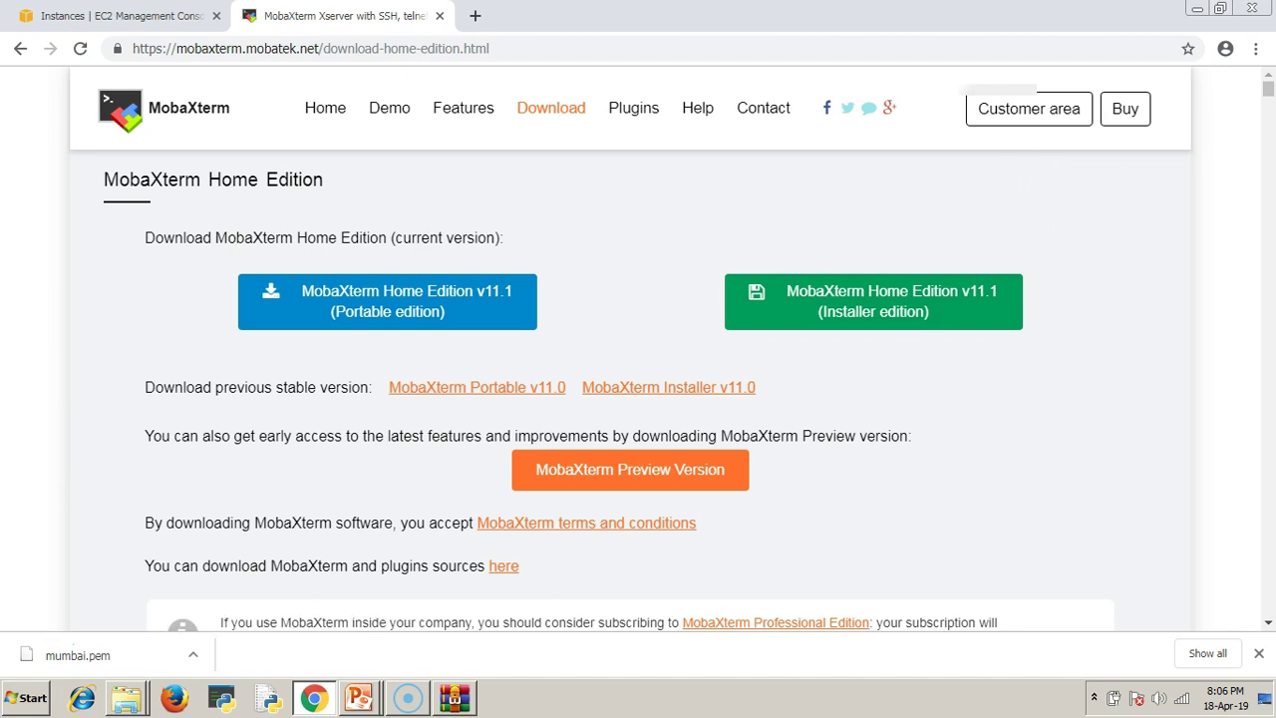
{"action": "left_click", "coordinate": [1196, 12]}
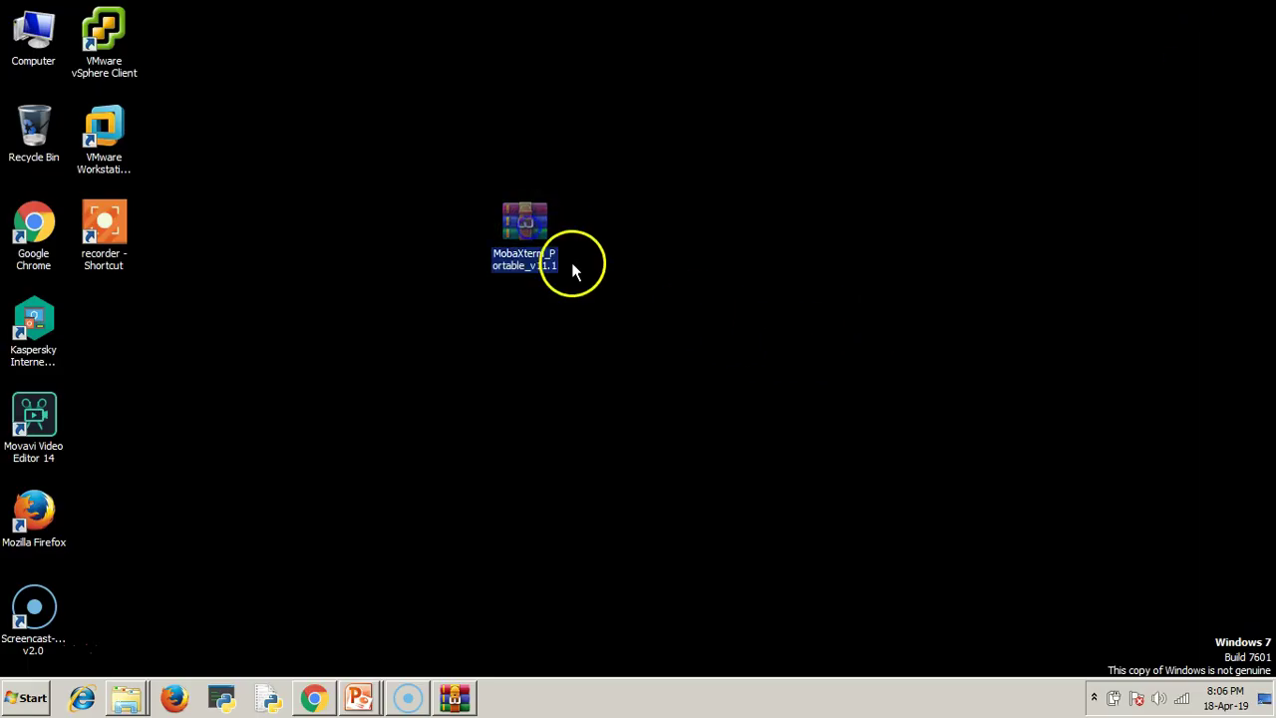
{"action": "right_click", "coordinate": [514, 219]}
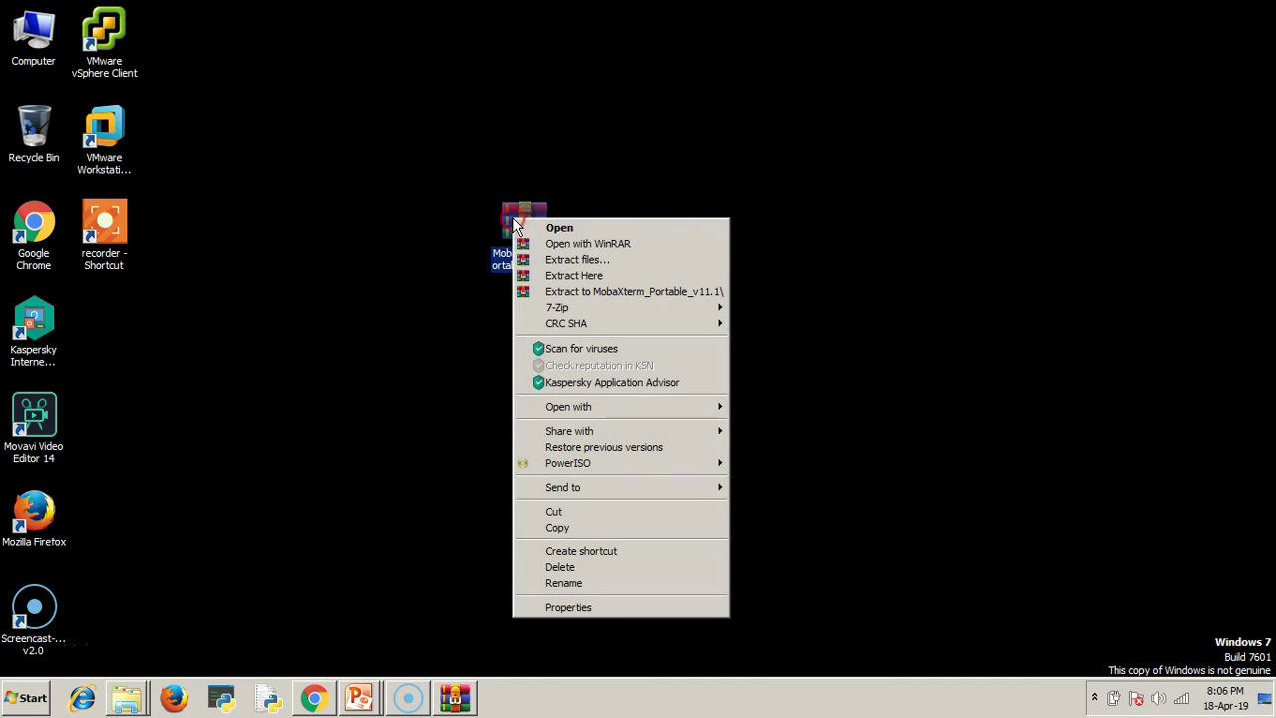
{"action": "left_click", "coordinate": [575, 276]}
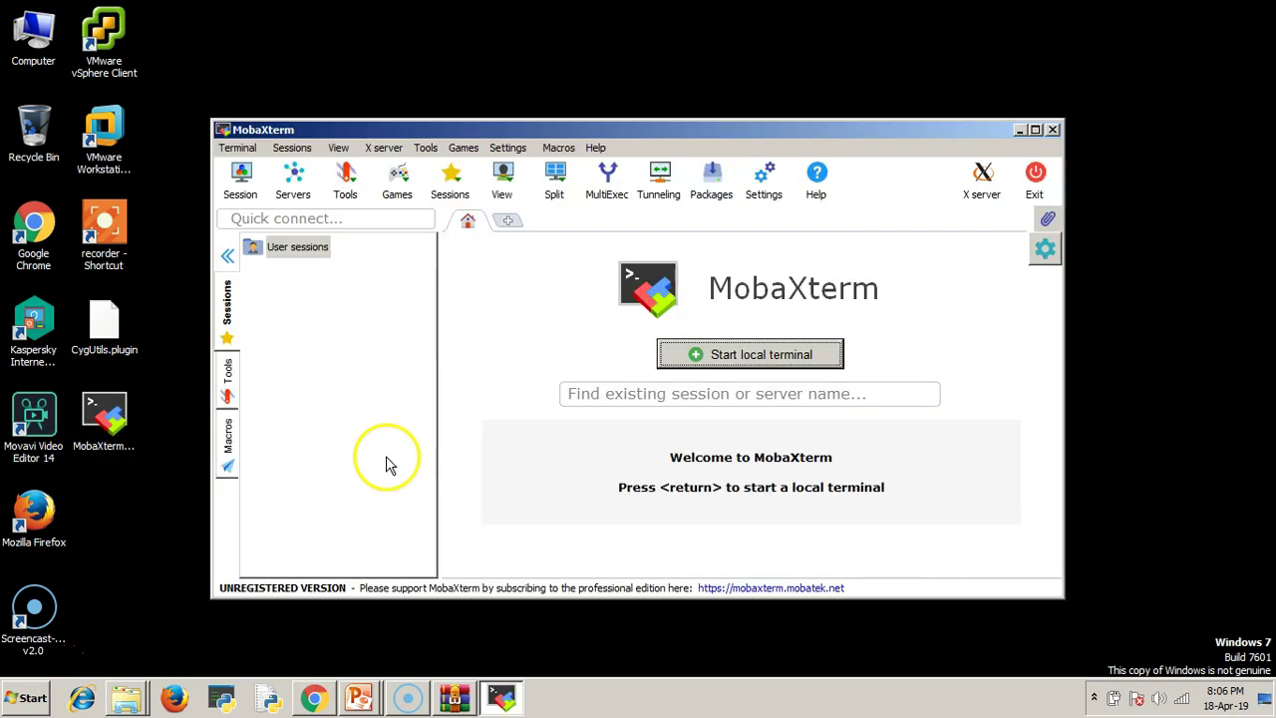
{"action": "left_click", "coordinate": [1035, 130]}
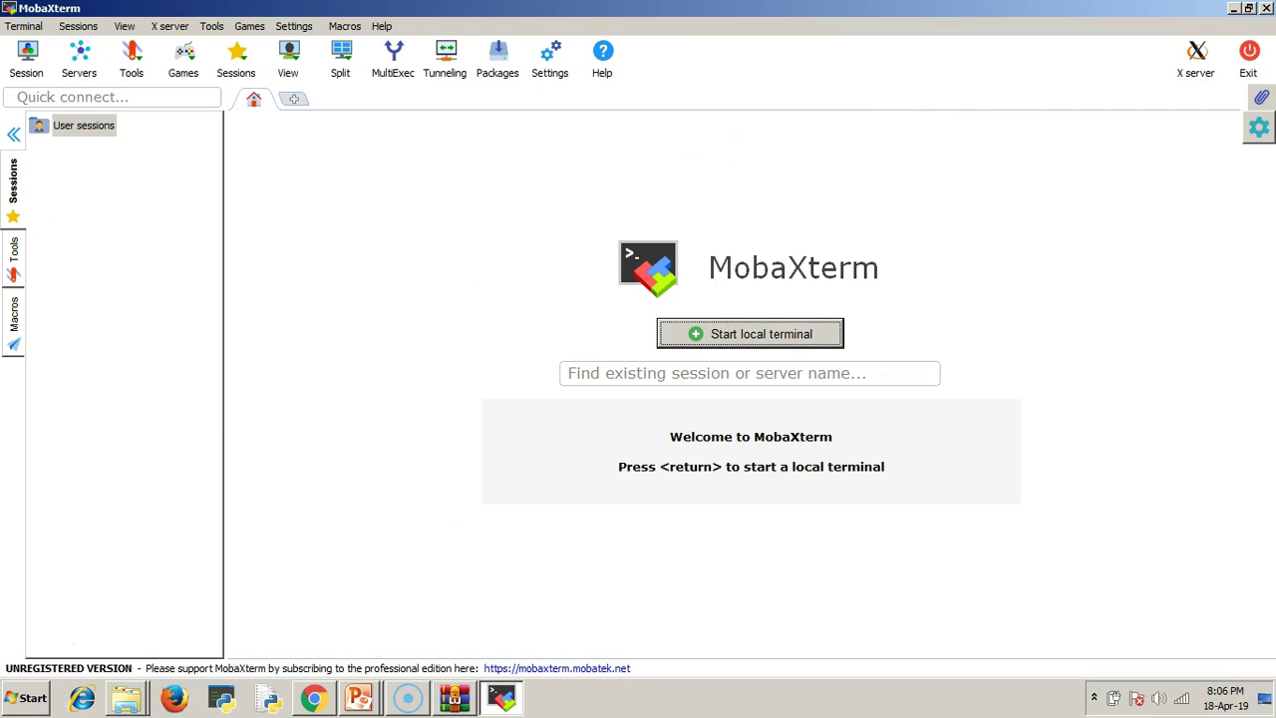
- Set up a new SSH session using the linux instance's IPv4 Public IP, 35.154.102.0, as the remote host
{"action": "left_click", "coordinate": [27, 62]}
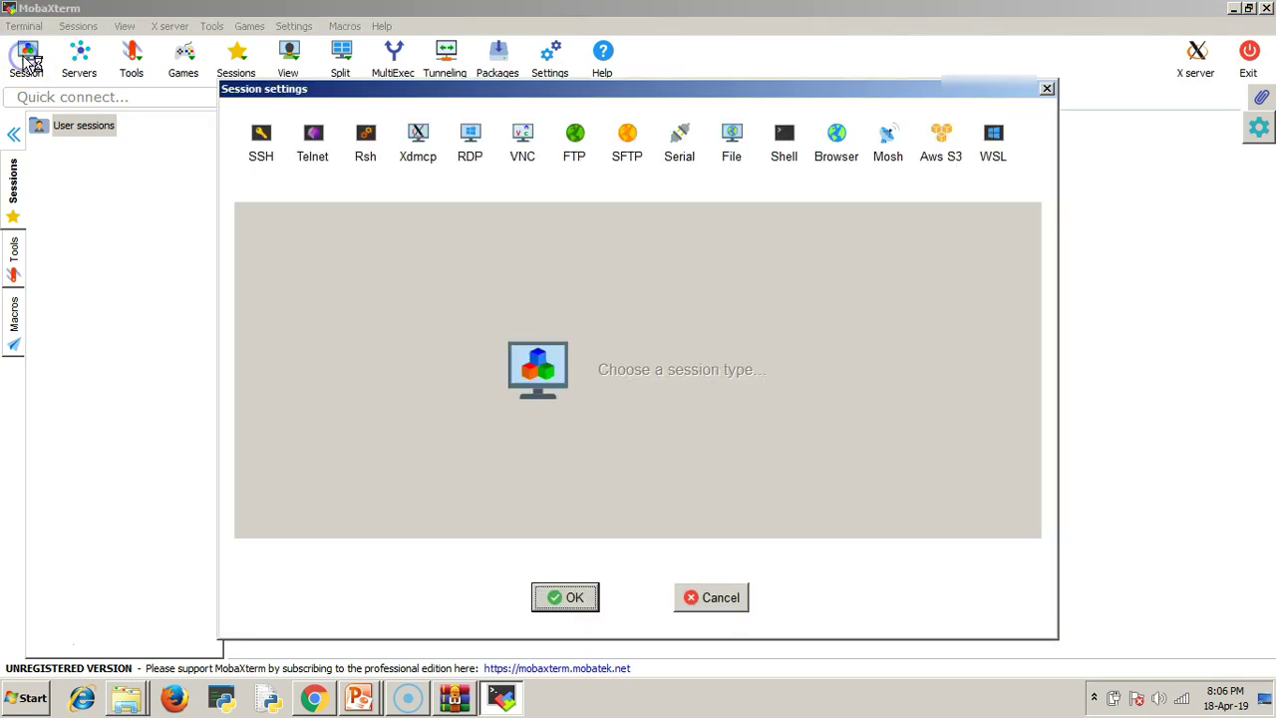
{"action": "left_click", "coordinate": [261, 144]}
{"action": "left_click", "coordinate": [435, 253]}
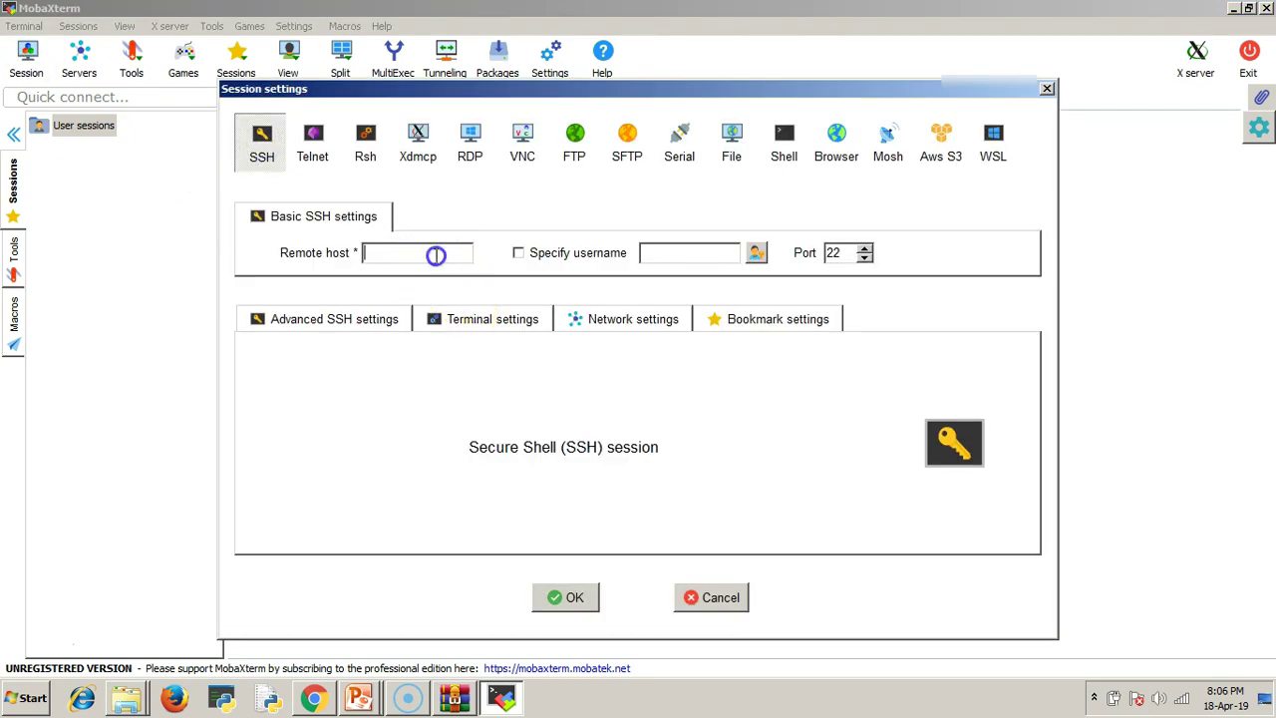
{"action": "left_click", "coordinate": [312, 698]}
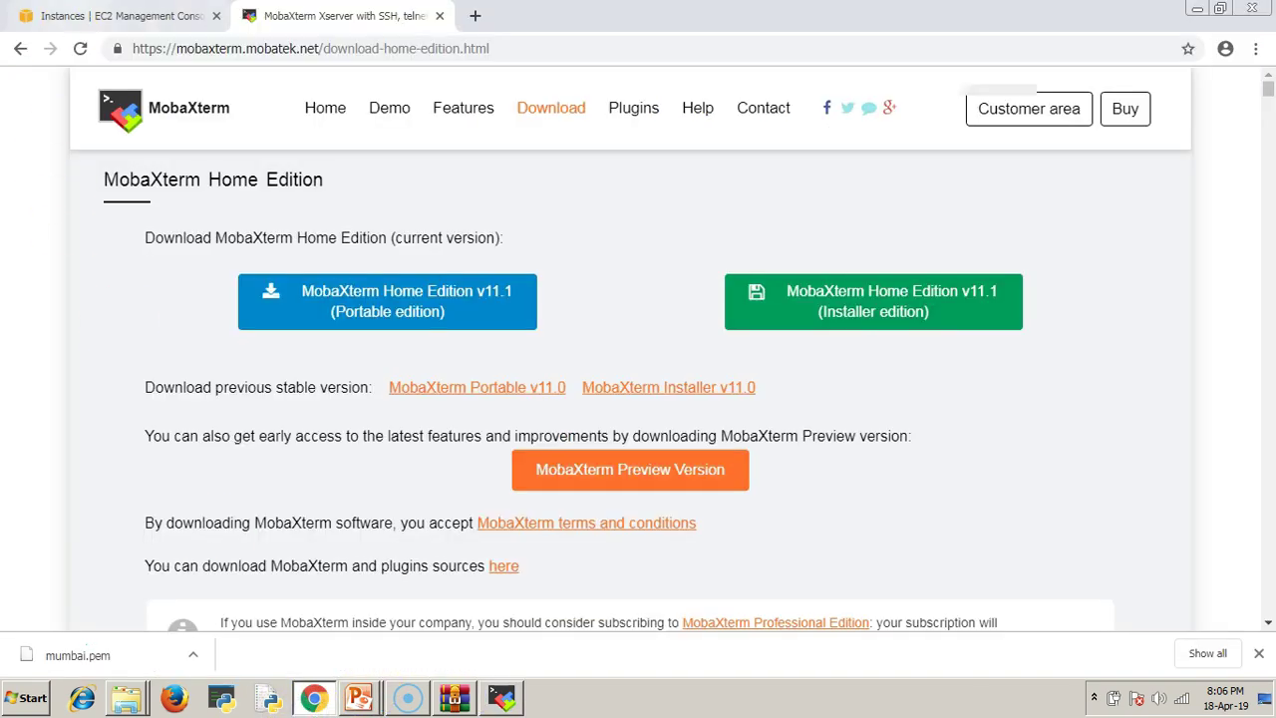
{"action": "left_click", "coordinate": [100, 16]}
{"action": "left_click", "coordinate": [526, 328]}
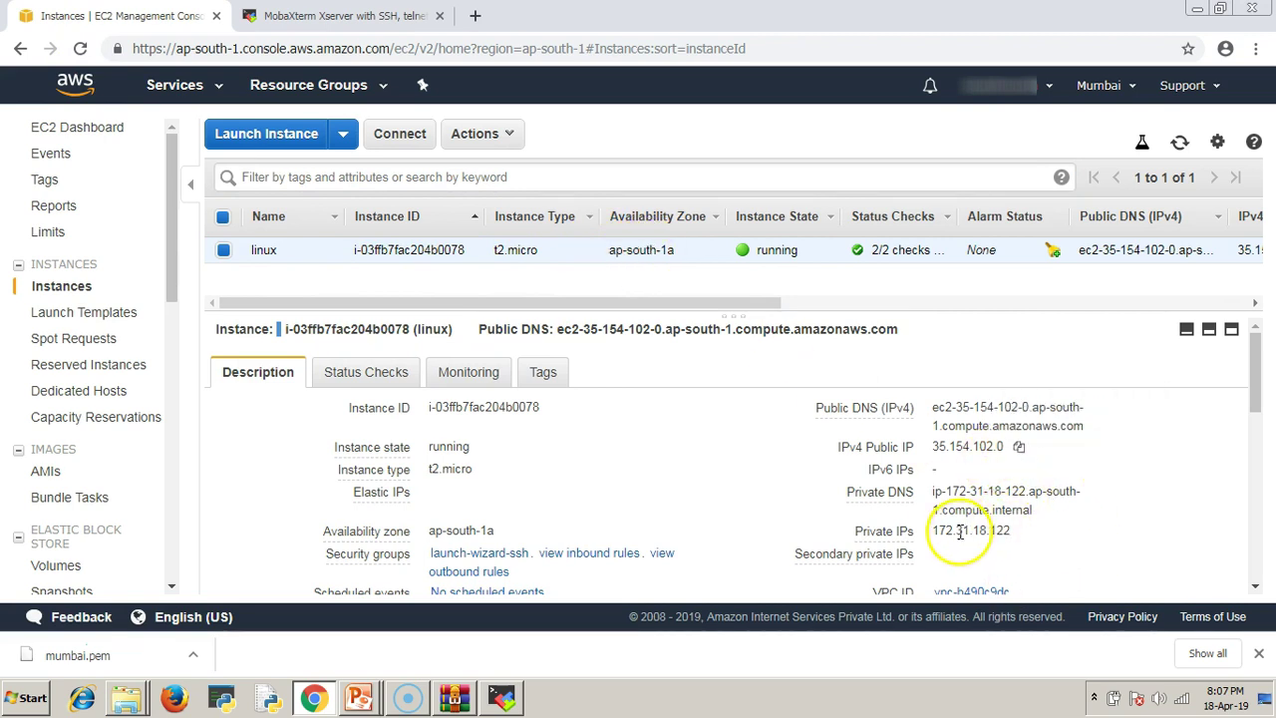
{"action": "left_click", "coordinate": [1019, 448]}
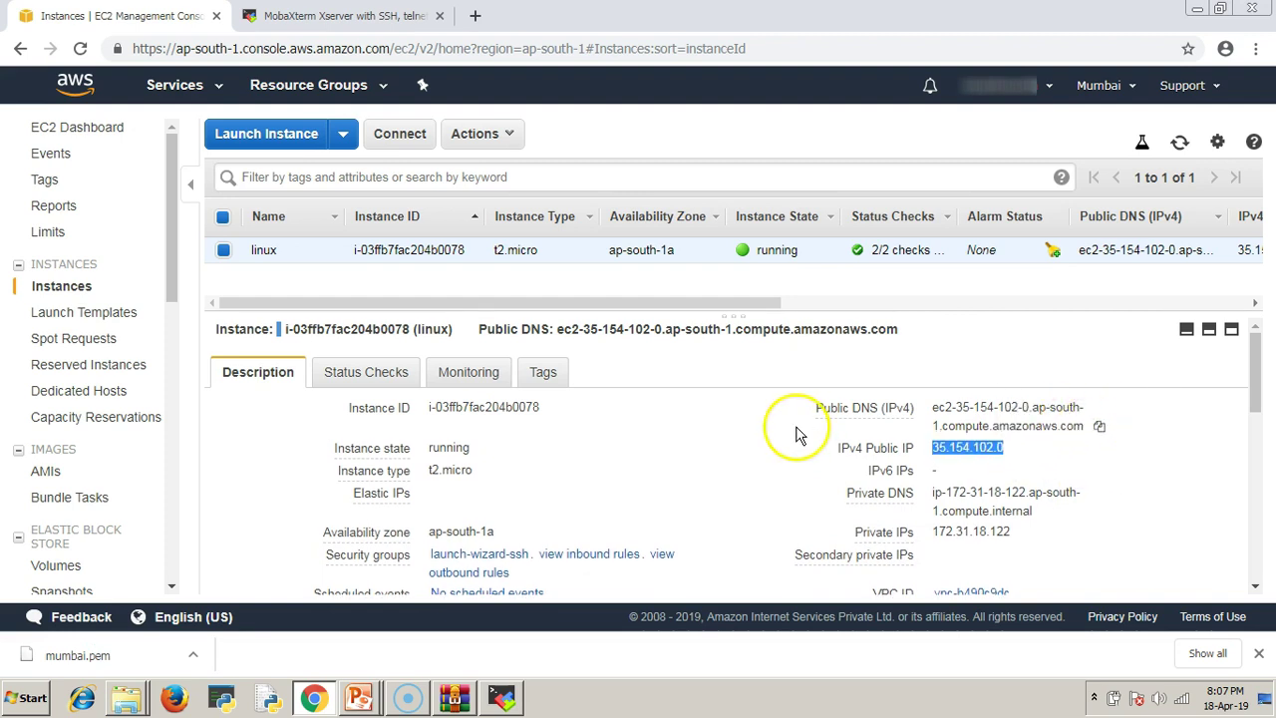
{"action": "left_click", "coordinate": [509, 700]}
{"action": "left_click", "coordinate": [404, 254]}
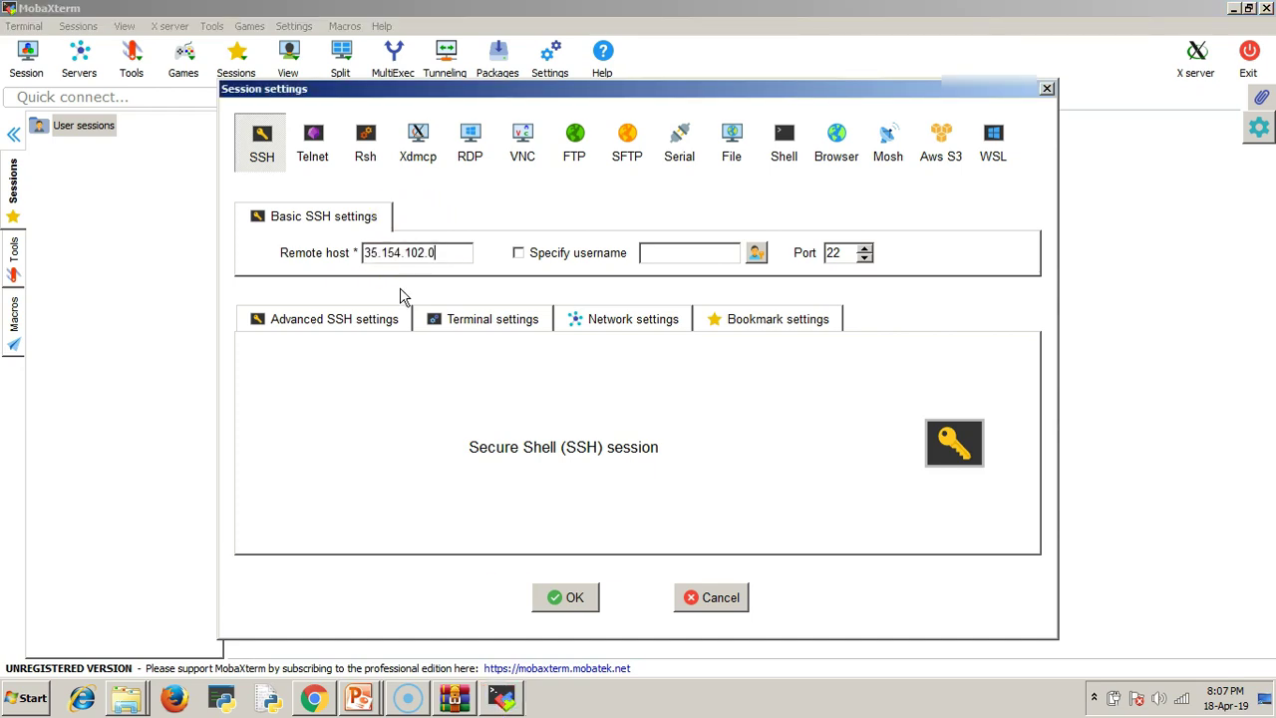
- Specify ec2-user as the SSH session's username, copying it from the example in the linux instance's connection instructions in the EC2 console
{"action": "left_click", "coordinate": [518, 253]}
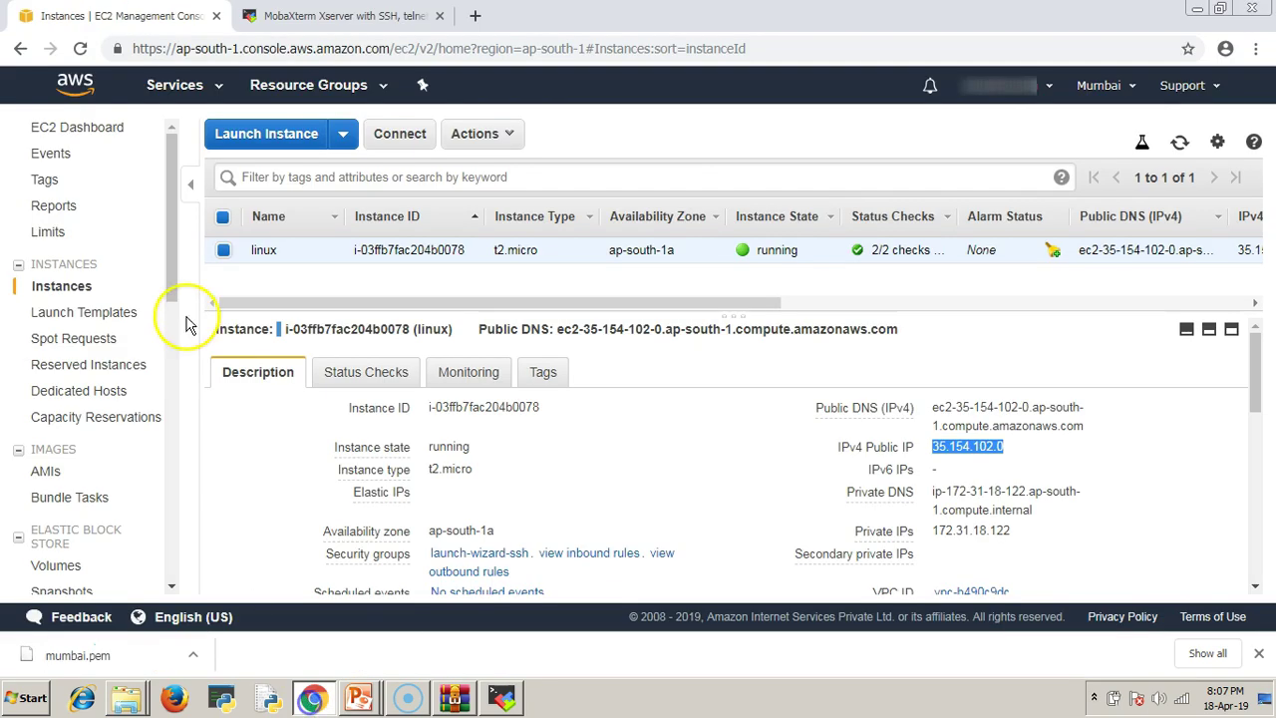
{"action": "left_click", "coordinate": [313, 698]}
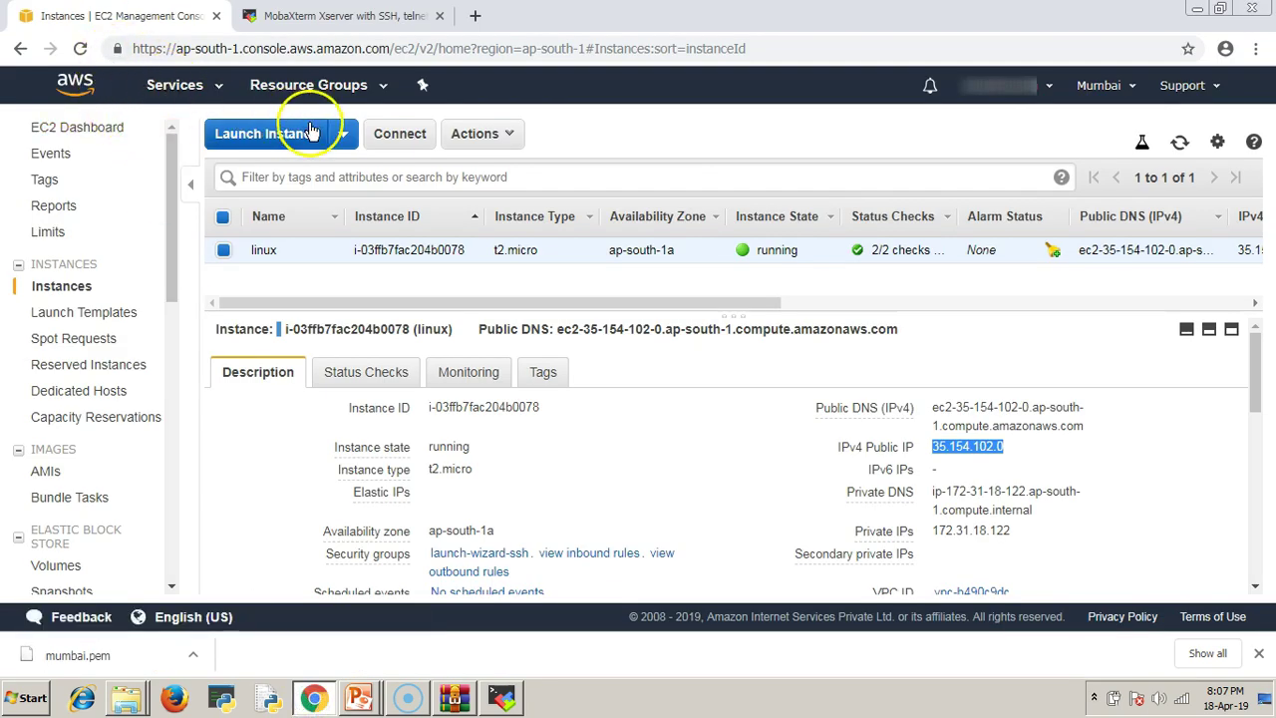
{"action": "left_click", "coordinate": [409, 143]}
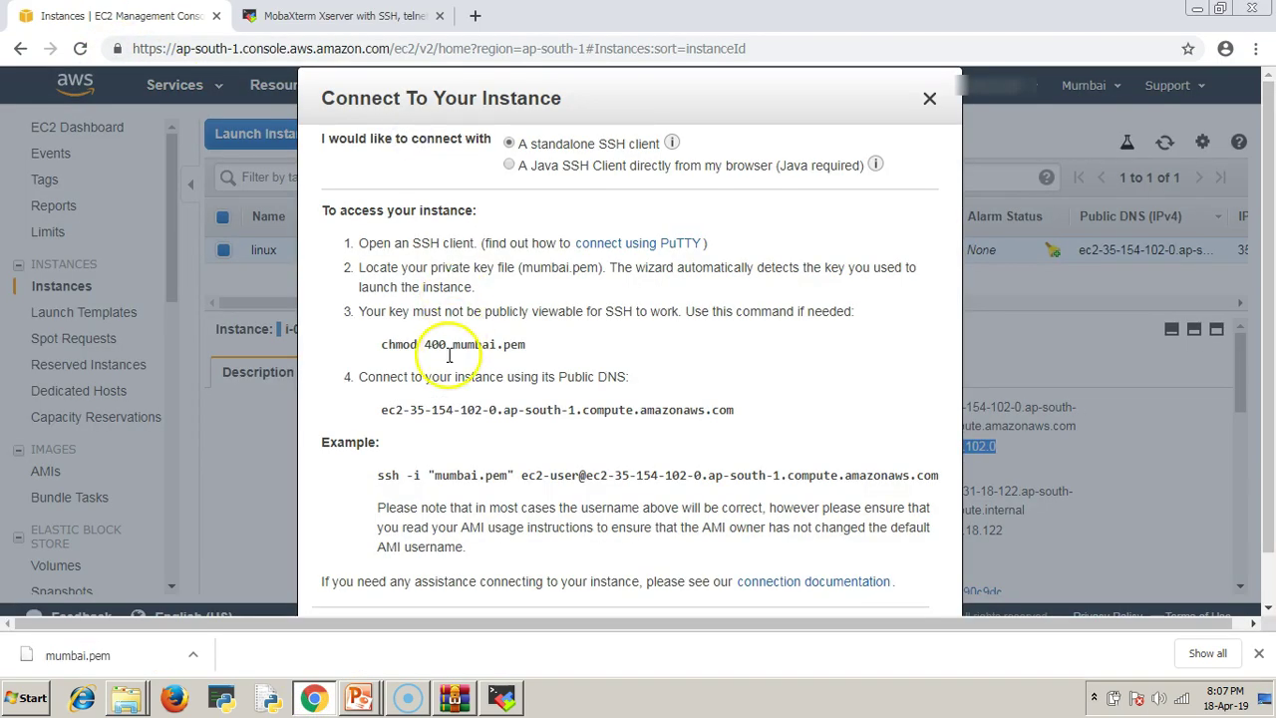
{"action": "left_click", "coordinate": [521, 477]}
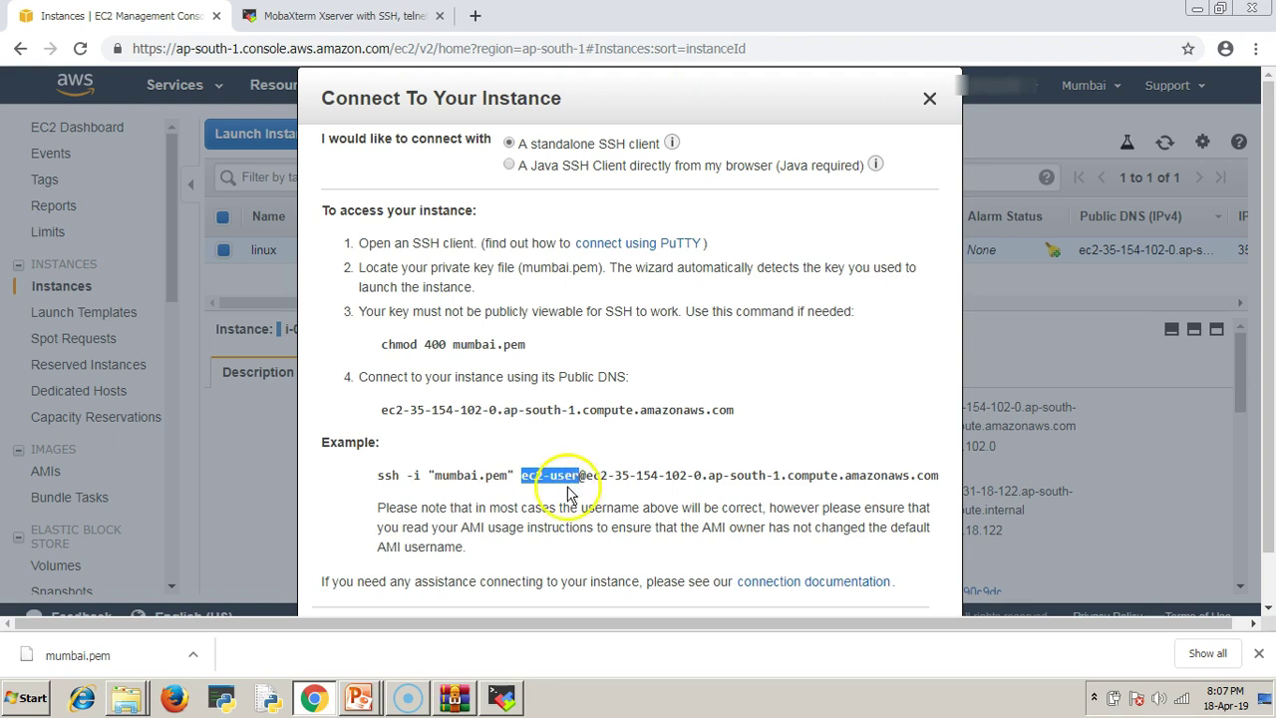
{"action": "left_click", "coordinate": [1196, 10]}
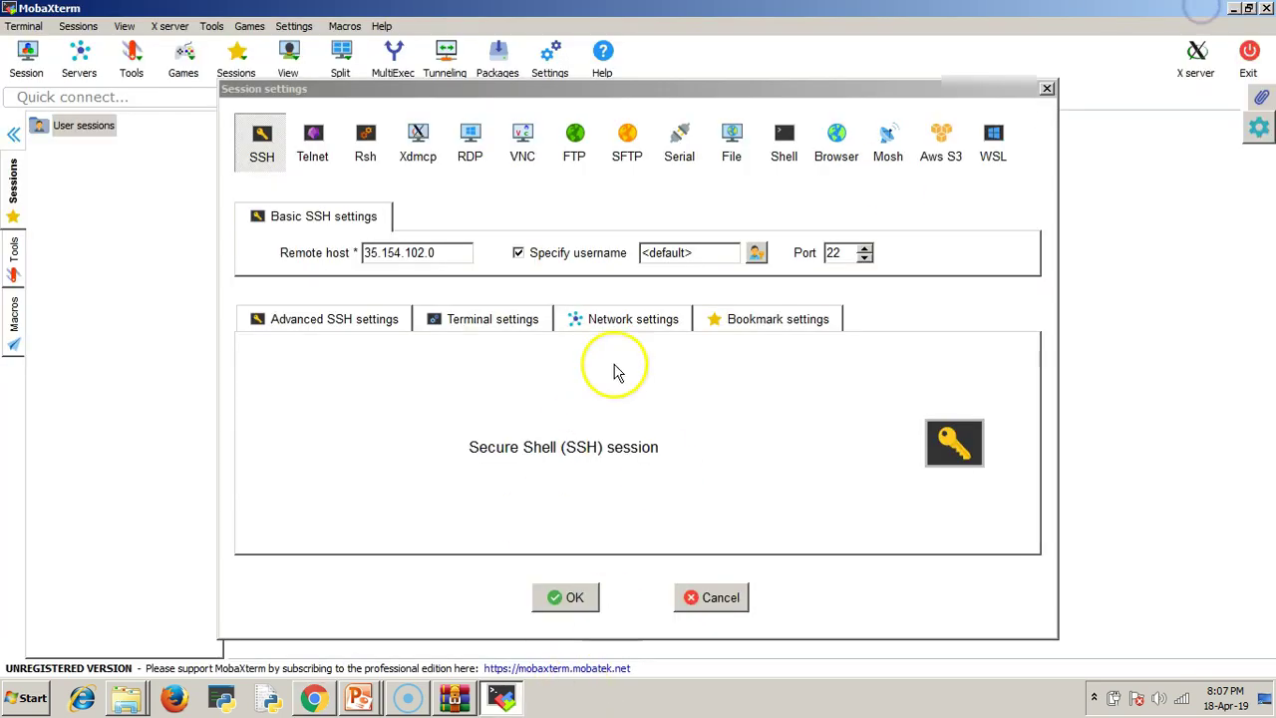
{"action": "left_click_drag", "start_coordinate": [709, 255], "coordinate": [644, 257]}
{"action": "key", "text": "ctrl+v"}
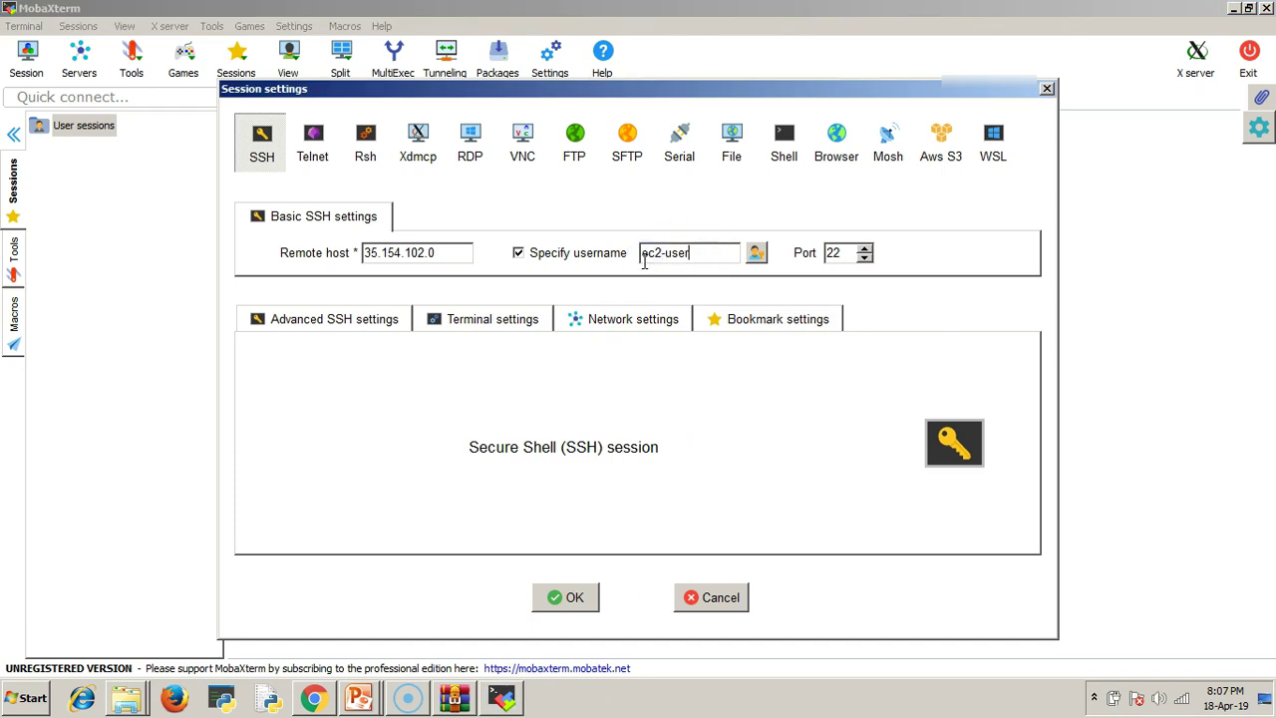
- Use mumbai.pem from the Downloads folder as the session's private key and start the SSH session
{"action": "left_click", "coordinate": [308, 327]}
{"action": "left_click", "coordinate": [318, 486]}
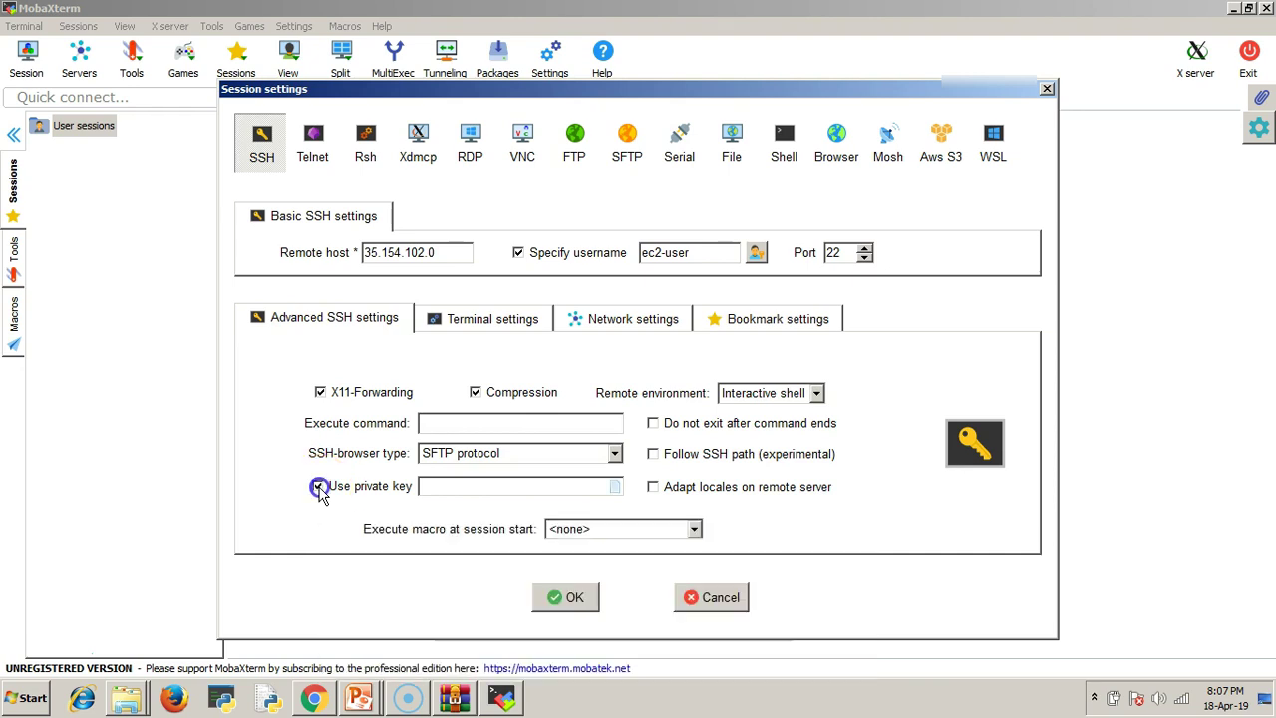
{"action": "left_click", "coordinate": [613, 487]}
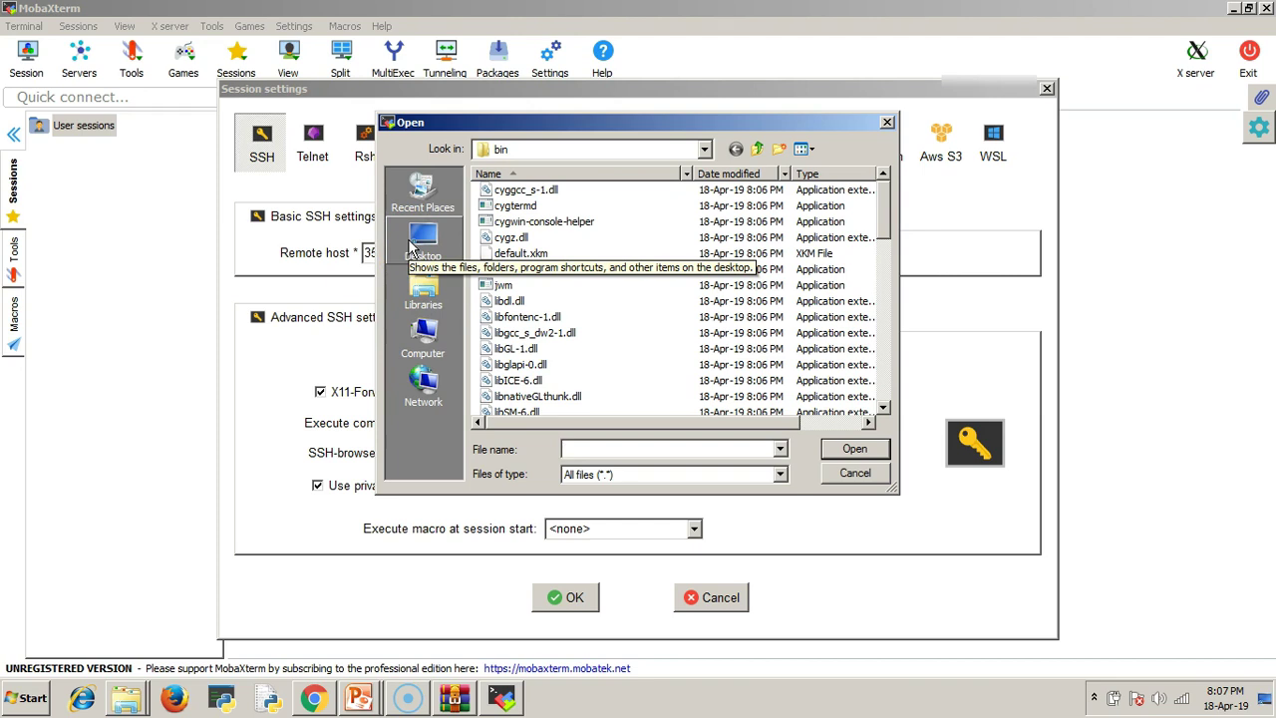
{"action": "left_click", "coordinate": [423, 341]}
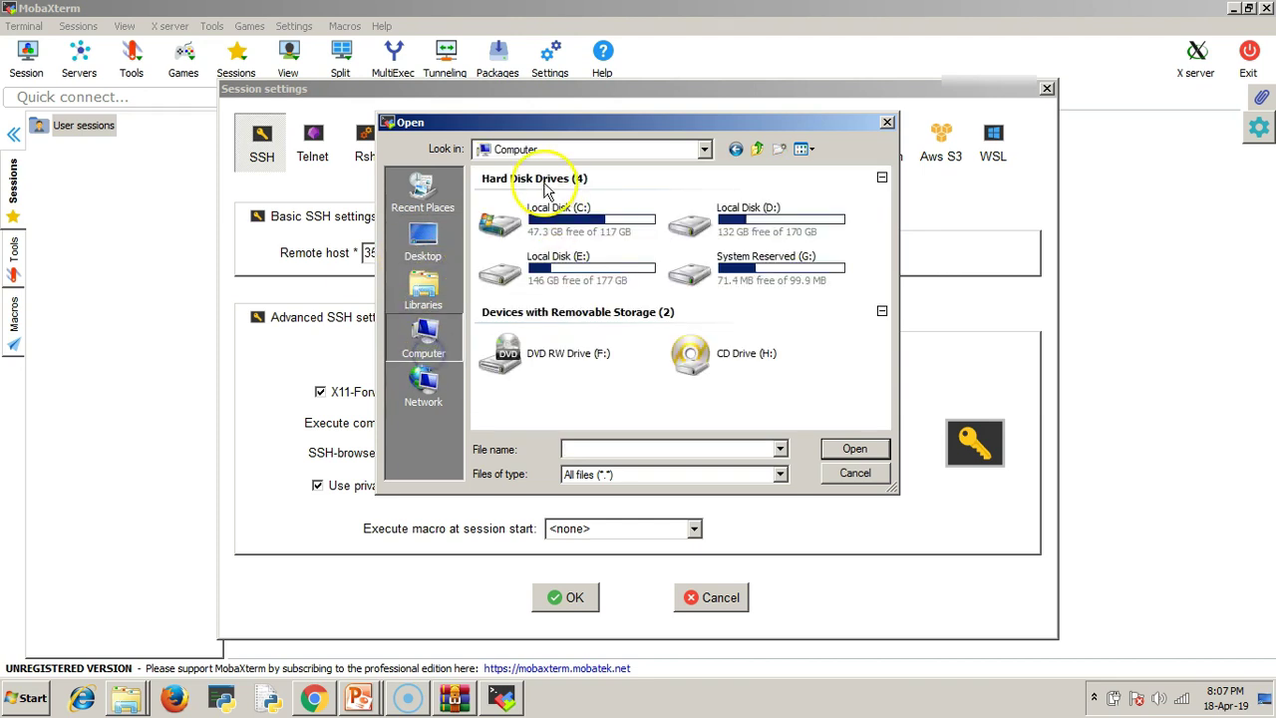
{"action": "left_click", "coordinate": [422, 192]}
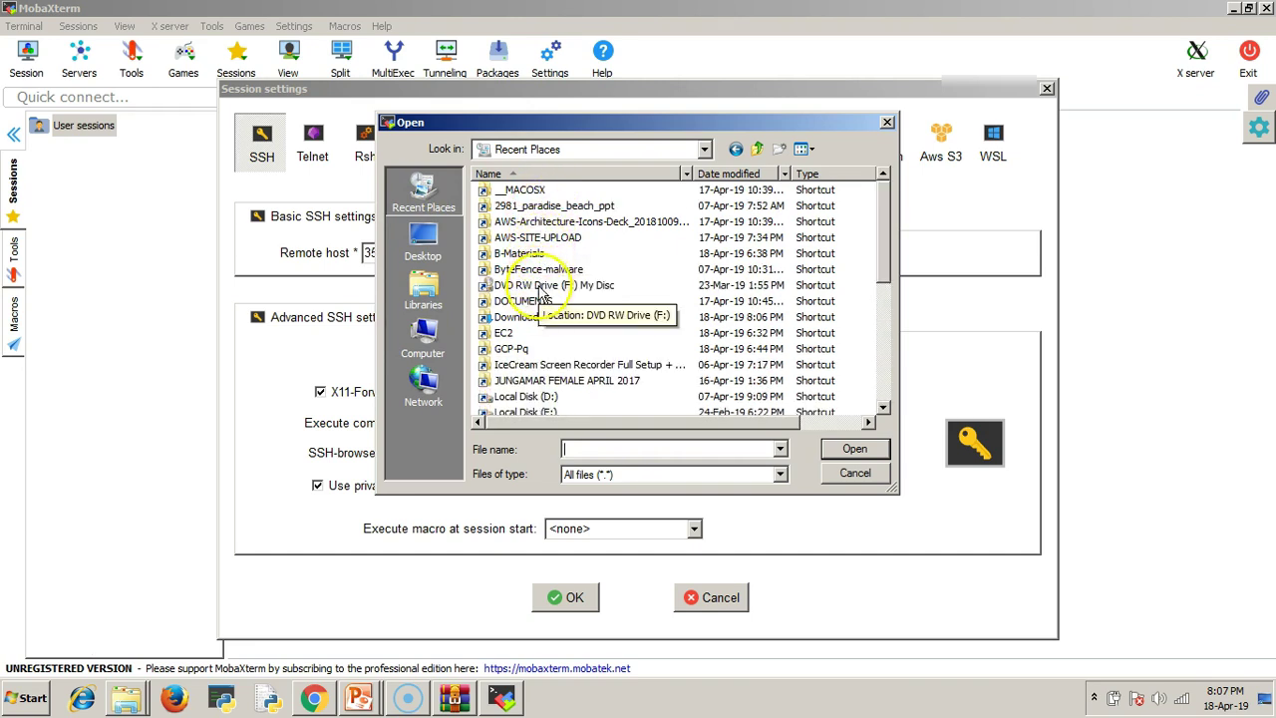
{"action": "double_click", "coordinate": [518, 317]}
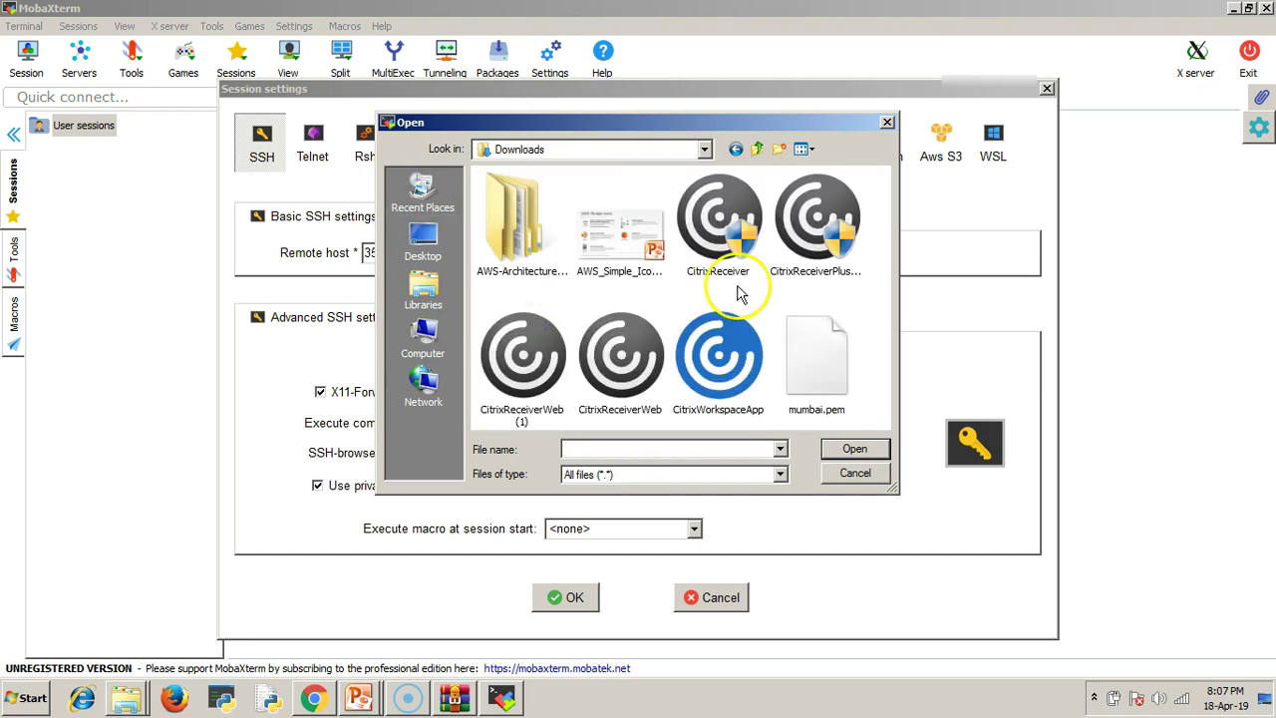
{"action": "left_click", "coordinate": [805, 149]}
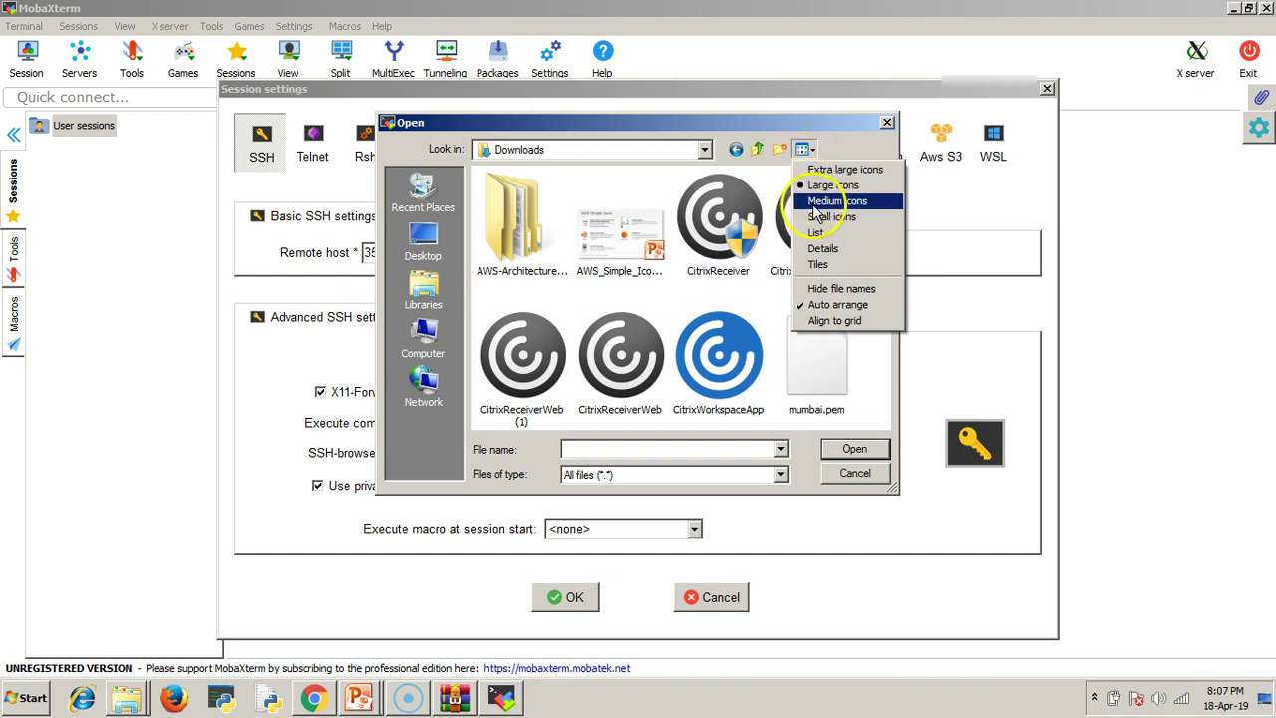
{"action": "left_click", "coordinate": [816, 220]}
{"action": "left_click", "coordinate": [690, 226]}
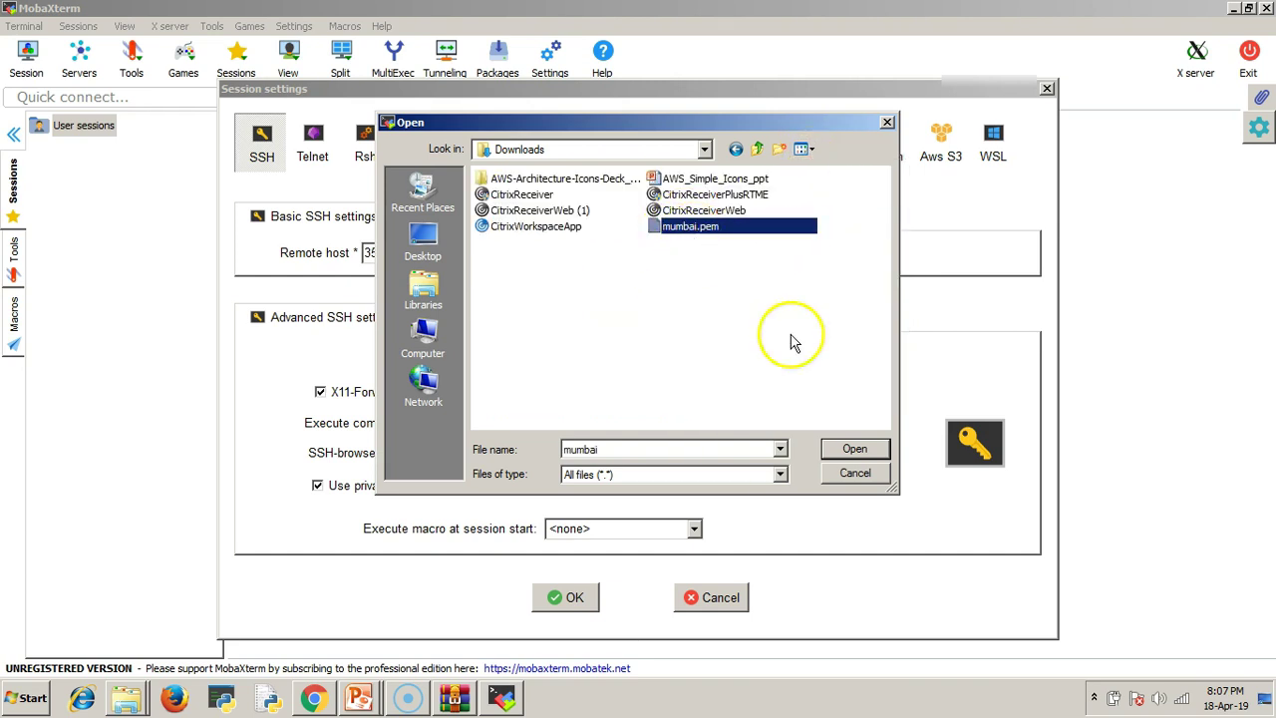
{"action": "left_click", "coordinate": [854, 449]}
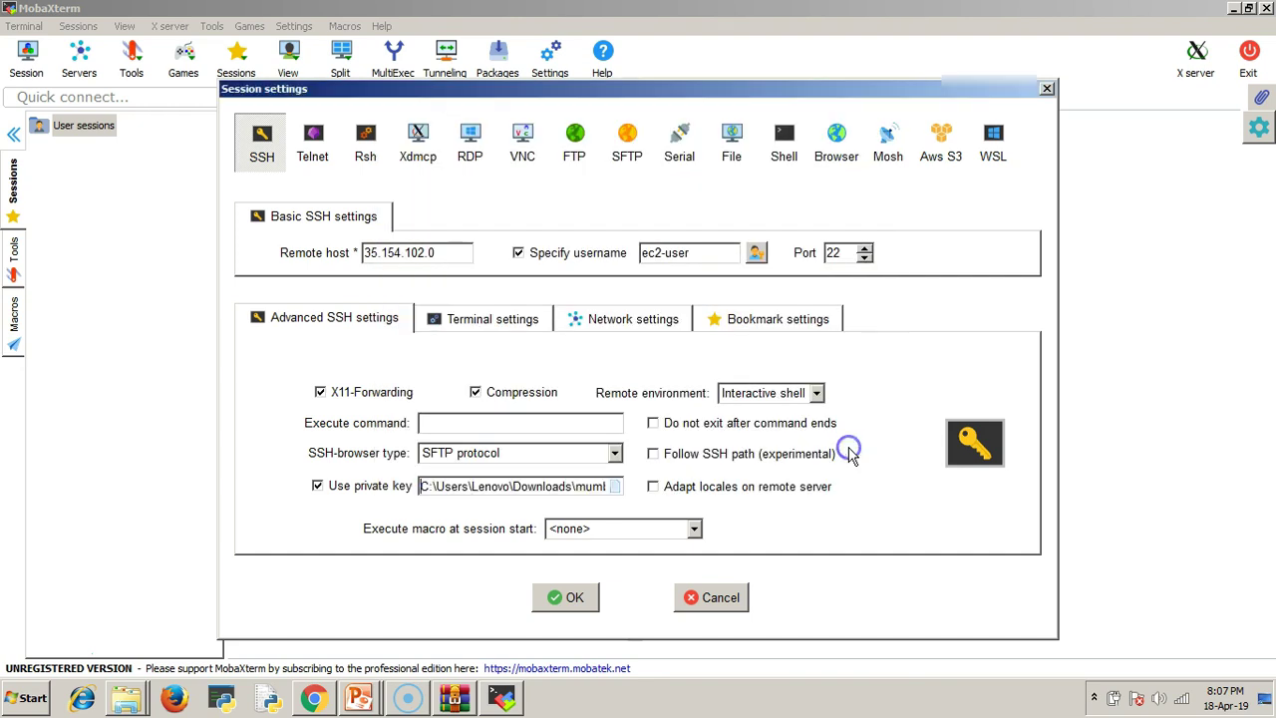
{"action": "left_click", "coordinate": [566, 597]}
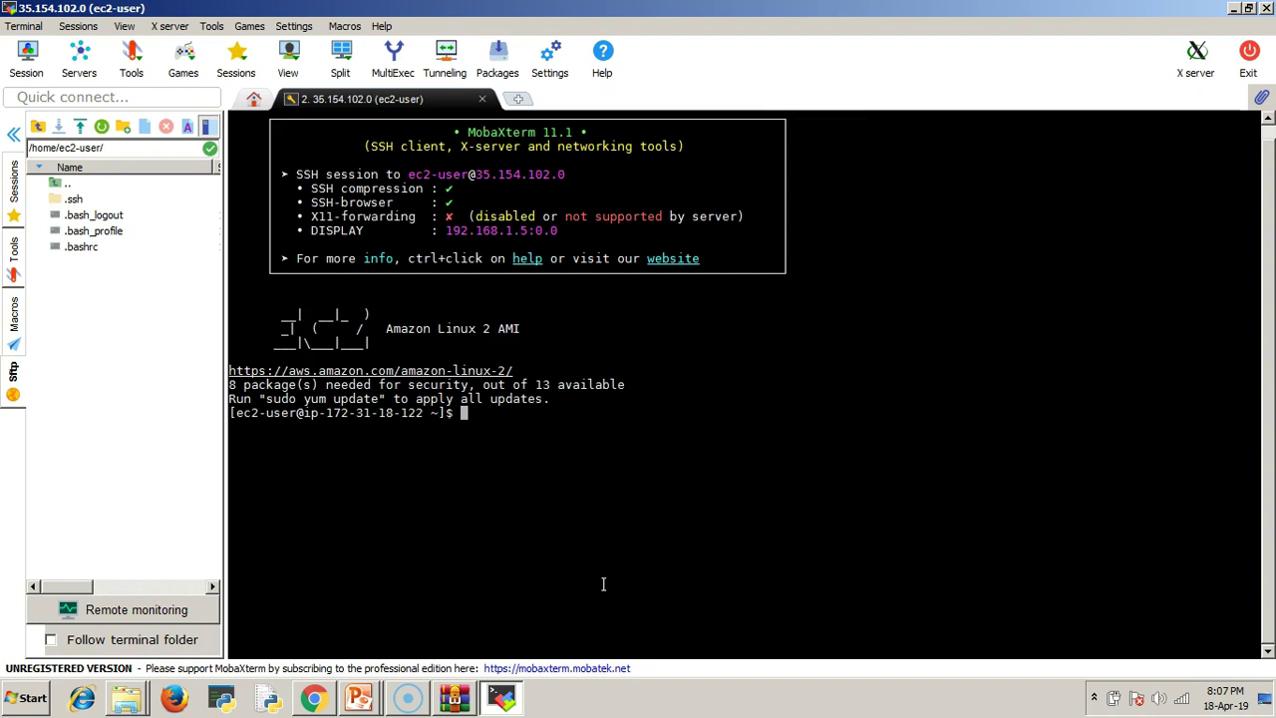
- Add a few blank prompt lines in the remote terminal and run ip addr to list the instance's network addresses
{"action": "key", "text": "Return"}
{"action": "key", "text": "Return"}
{"action": "key", "text": "Return"}
{"action": "key", "text": "Return"}
{"action": "key", "text": "Return"}
{"action": "key", "text": "Return"}
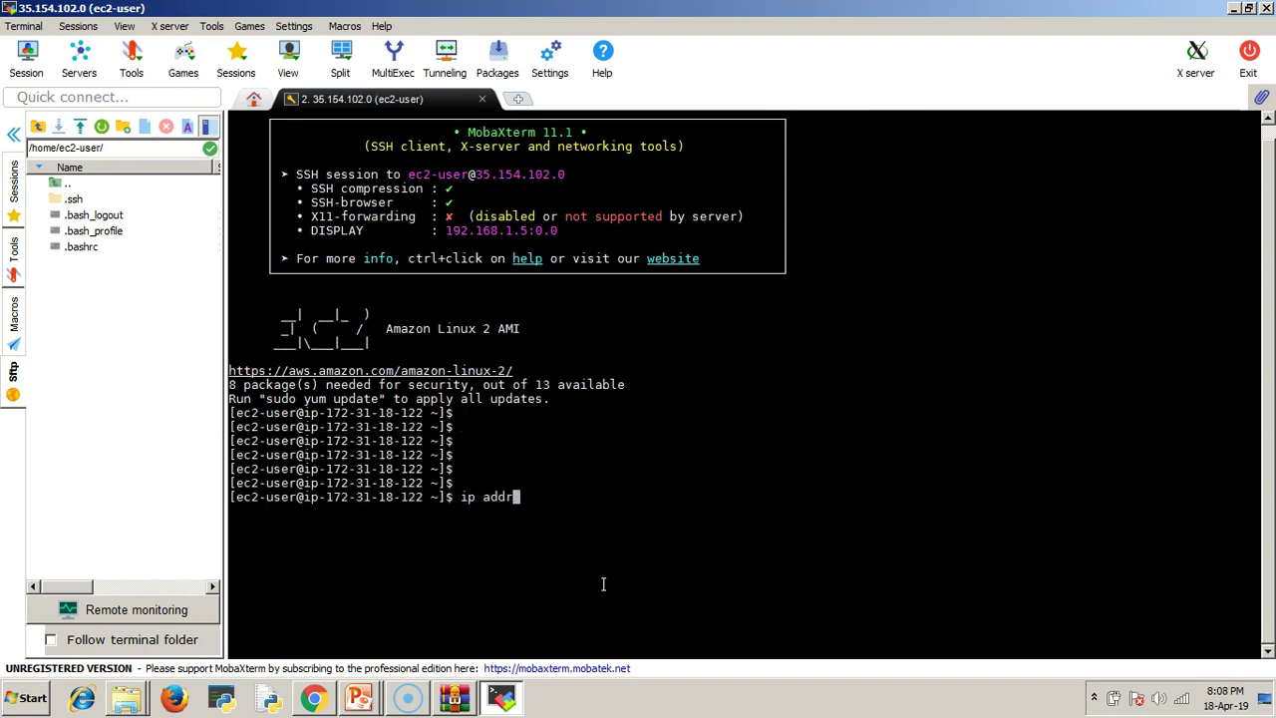
{"action": "key", "text": "Return"}
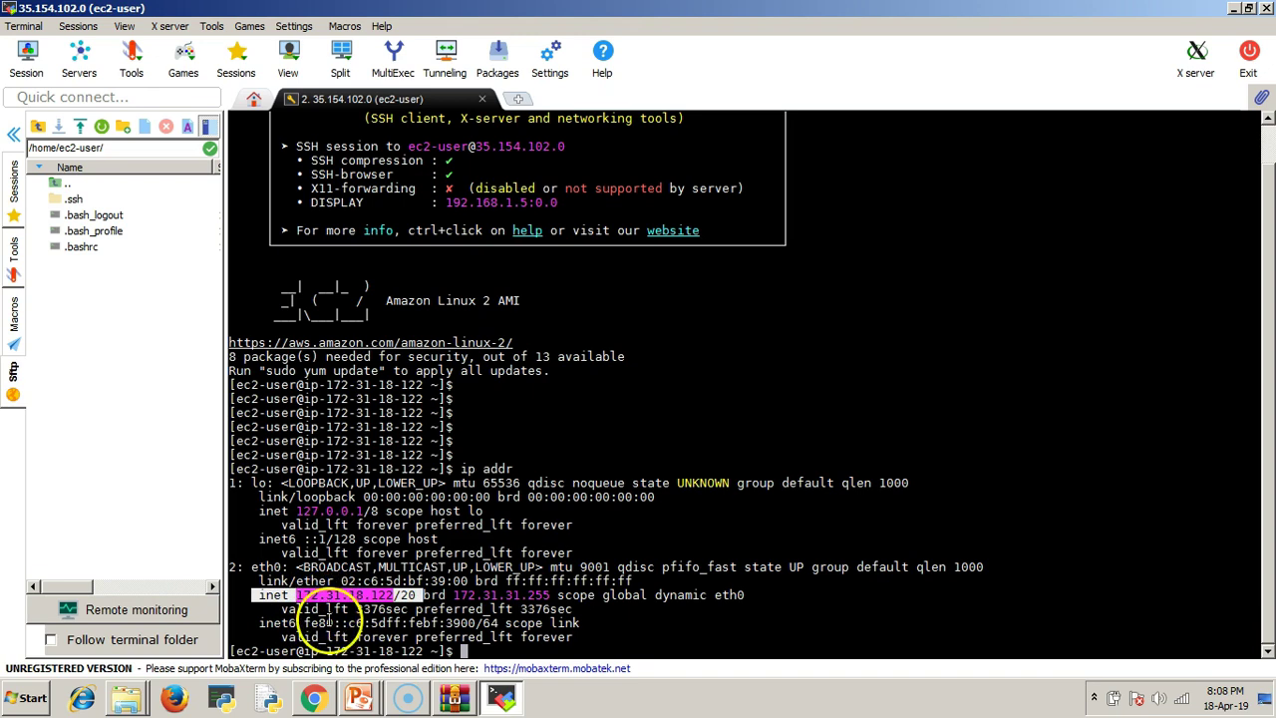
- Switch to the EC2 console in Chrome, close the connection instructions and check the linux instance's private IP against the terminal output
{"action": "mouse_move", "coordinate": [321, 706]}
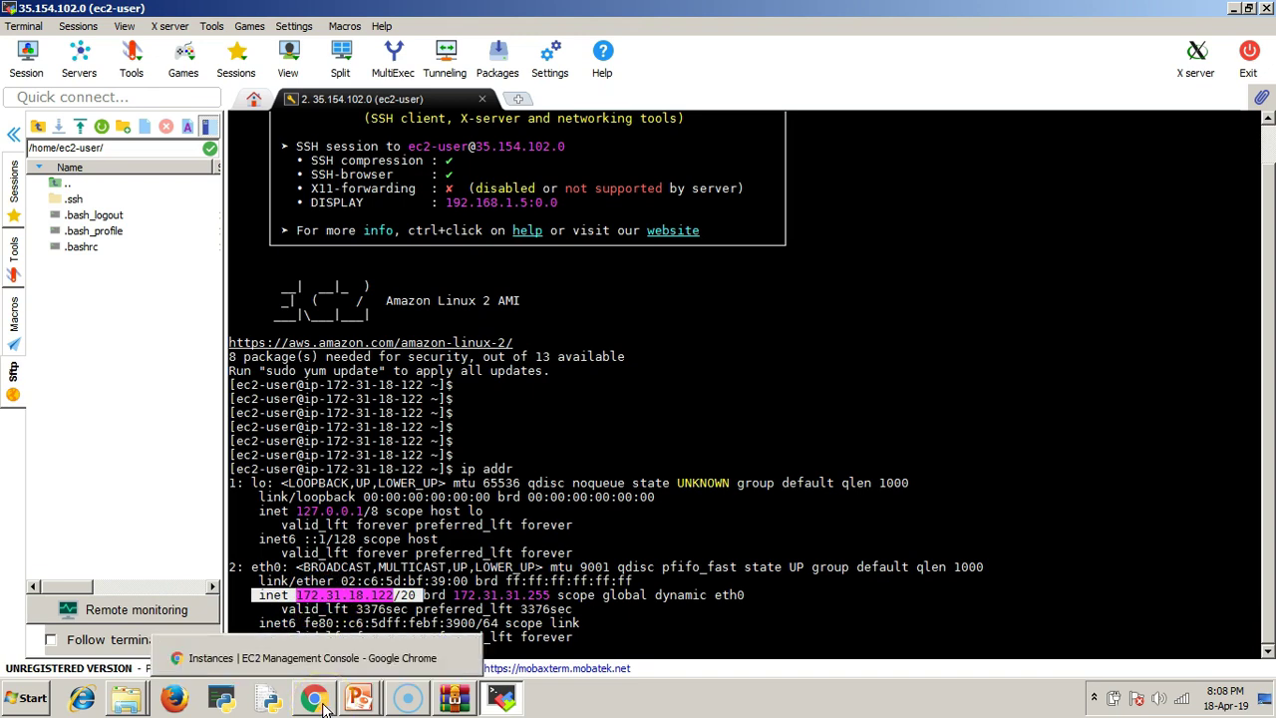
{"action": "left_click", "coordinate": [321, 706]}
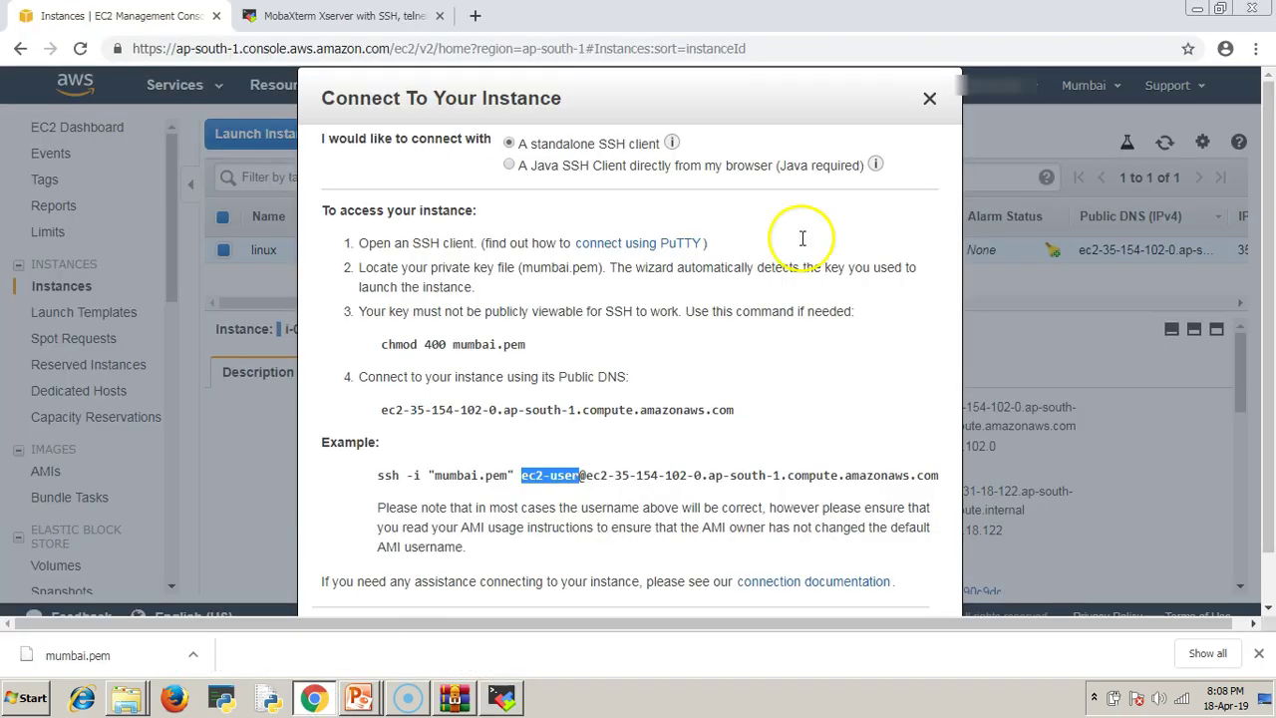
{"action": "left_click", "coordinate": [931, 103]}
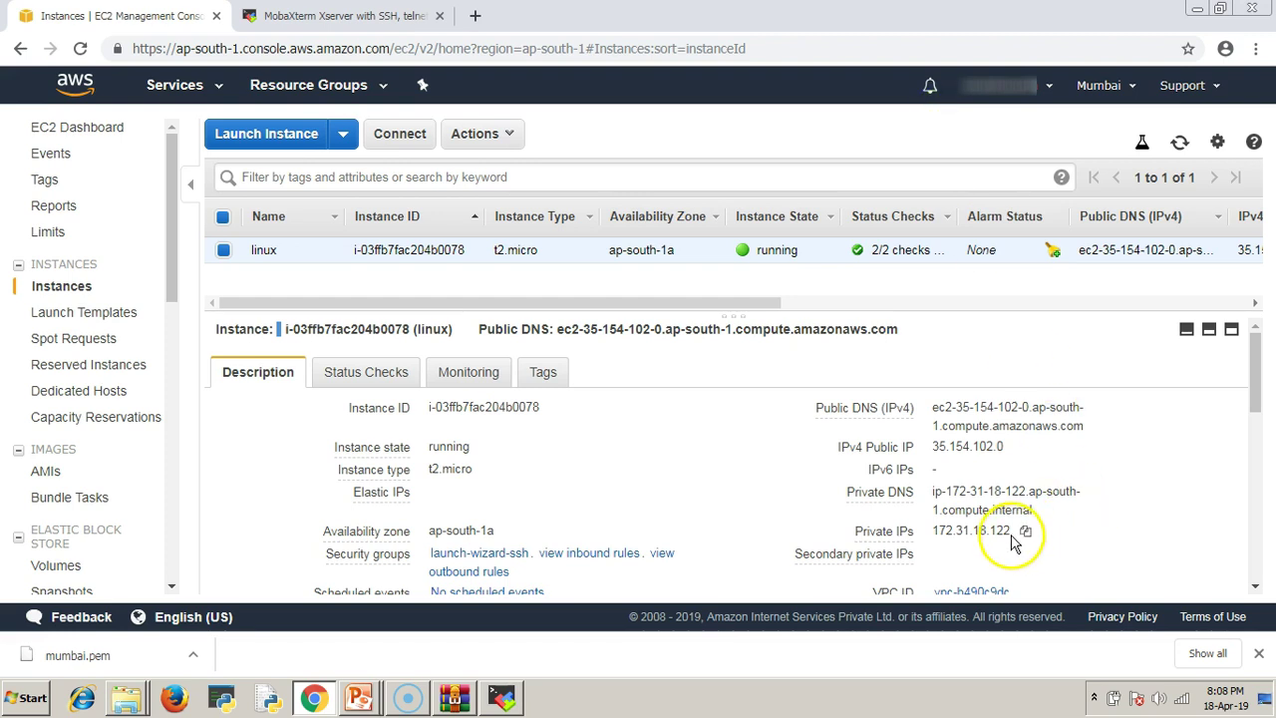
{"action": "left_click", "coordinate": [1026, 530]}
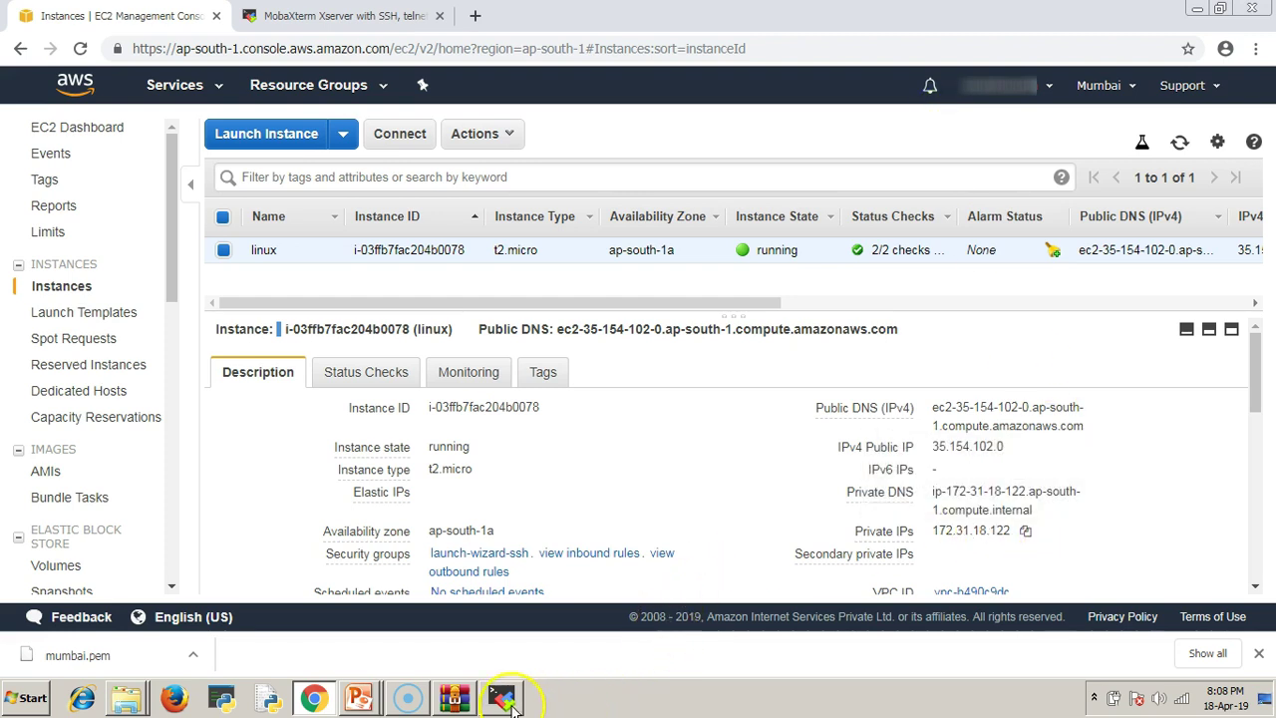
- Switch to the VSPARKZ - EC2-Creation presentation in PowerPoint and show the Architectural View of EC2 slide full screen
{"action": "left_click", "coordinate": [358, 697]}
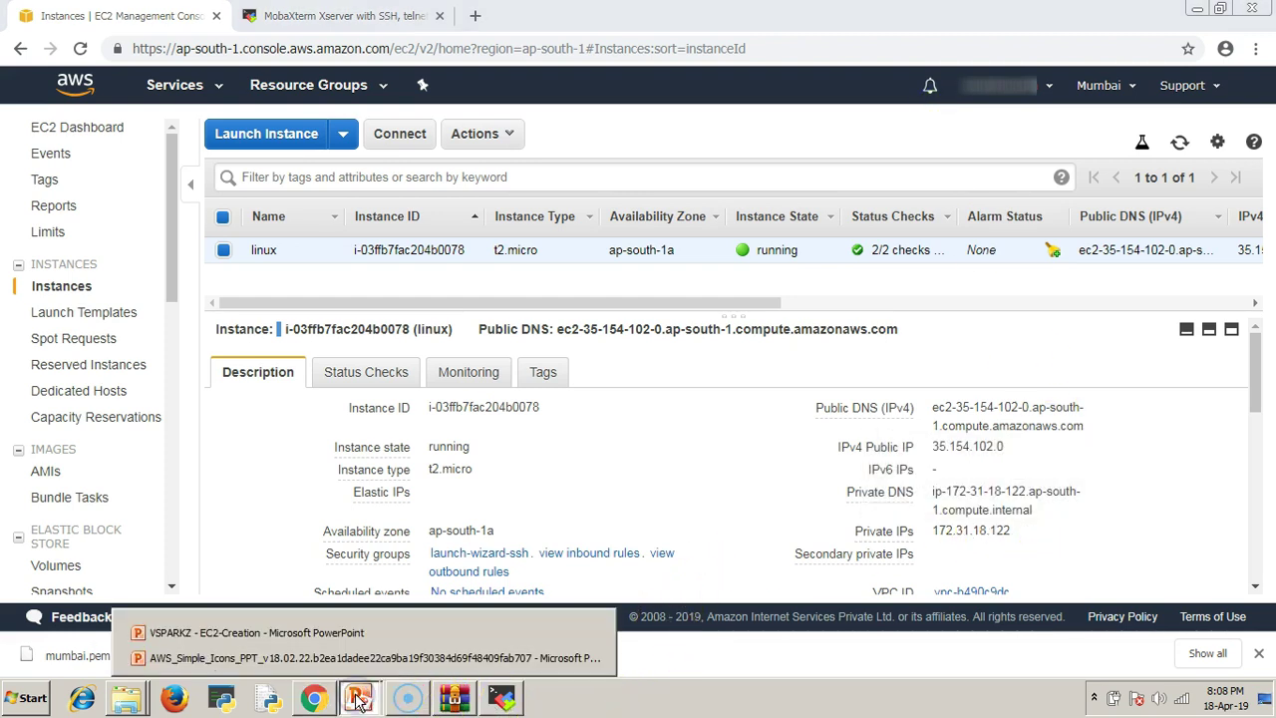
{"action": "left_click", "coordinate": [350, 632]}
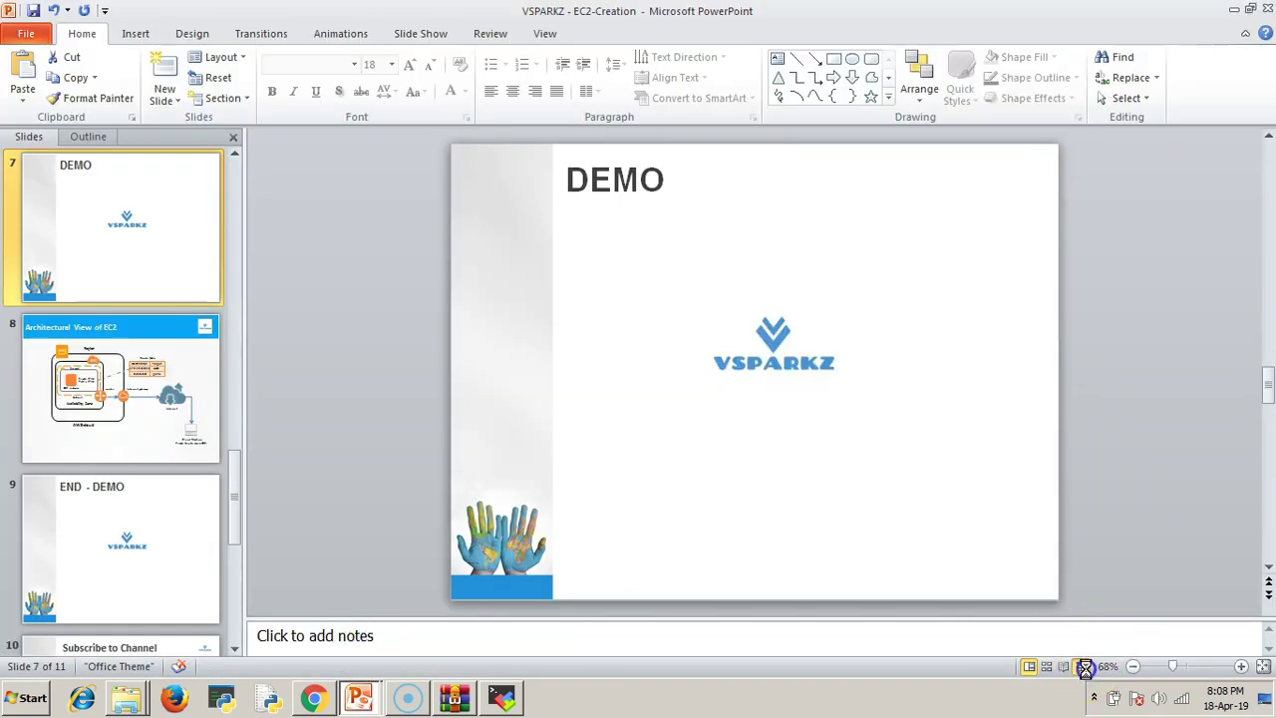
{"action": "left_click", "coordinate": [1085, 666]}
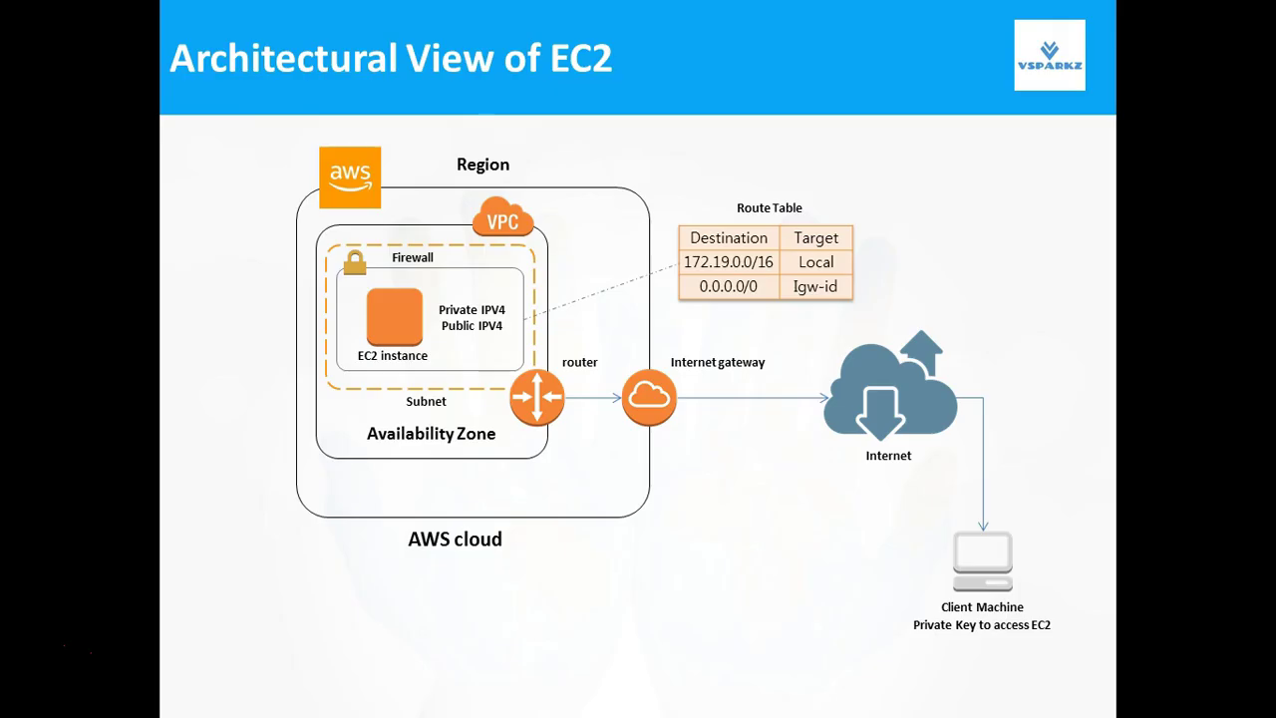